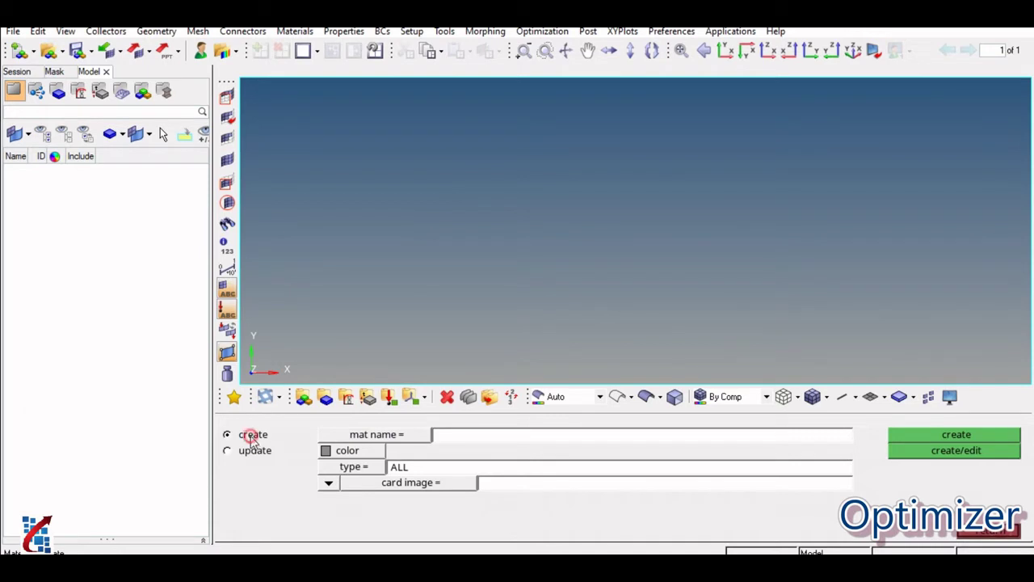
- Create an isotropic material named steel with the MAT1 card image and open its card for editing
{"action": "left_click", "coordinate": [440, 437]}
{"action": "type", "text": "Steel"}
{"action": "key", "text": "Return"}
{"action": "left_click", "coordinate": [388, 498]}
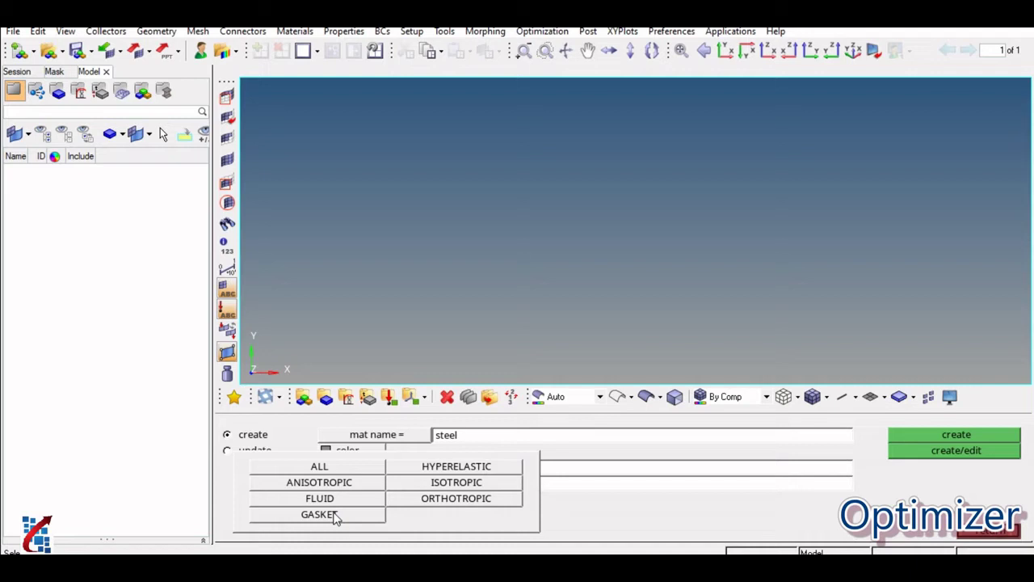
{"action": "left_click", "coordinate": [416, 487]}
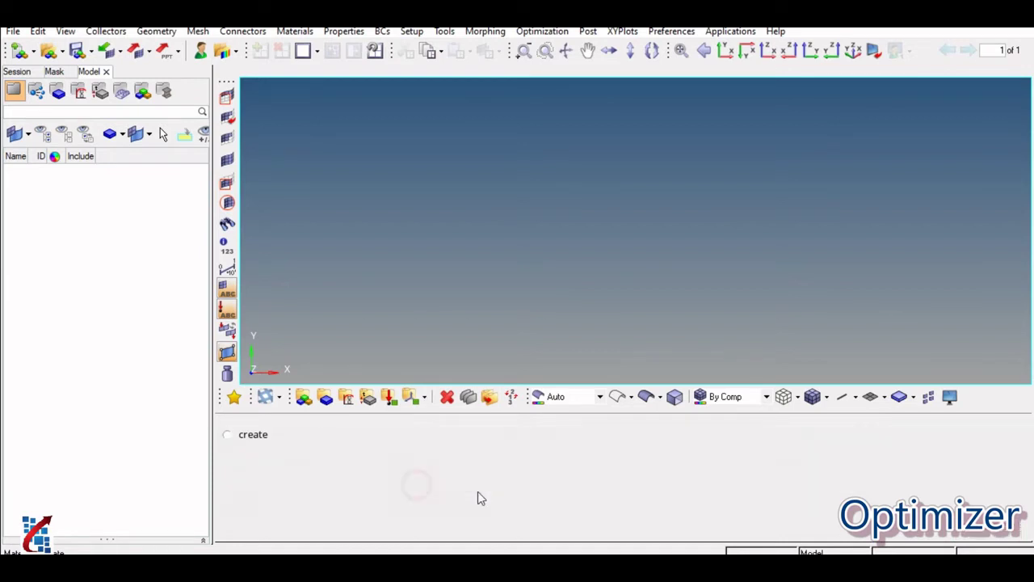
{"action": "left_click", "coordinate": [483, 488]}
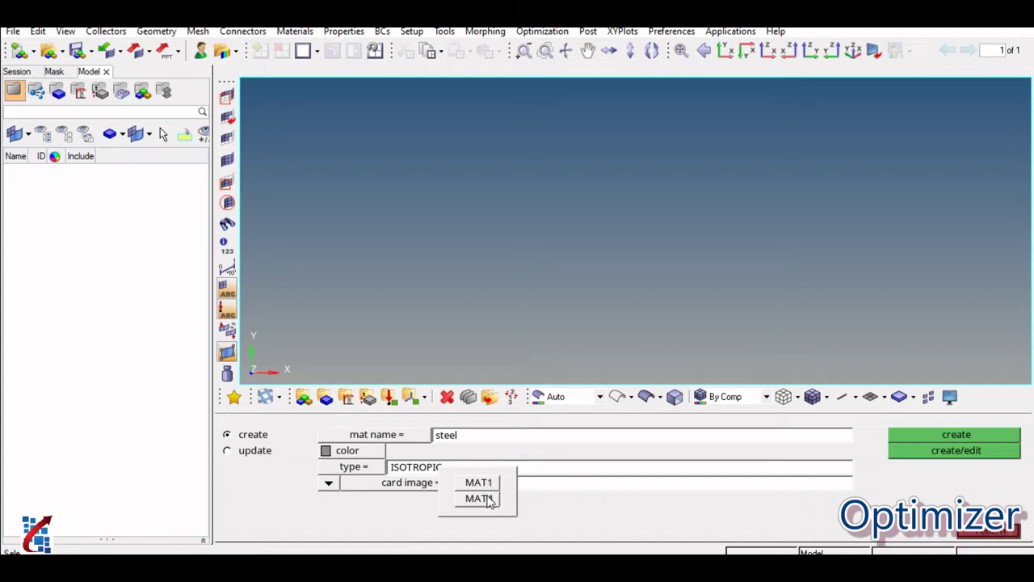
{"action": "left_click", "coordinate": [479, 482]}
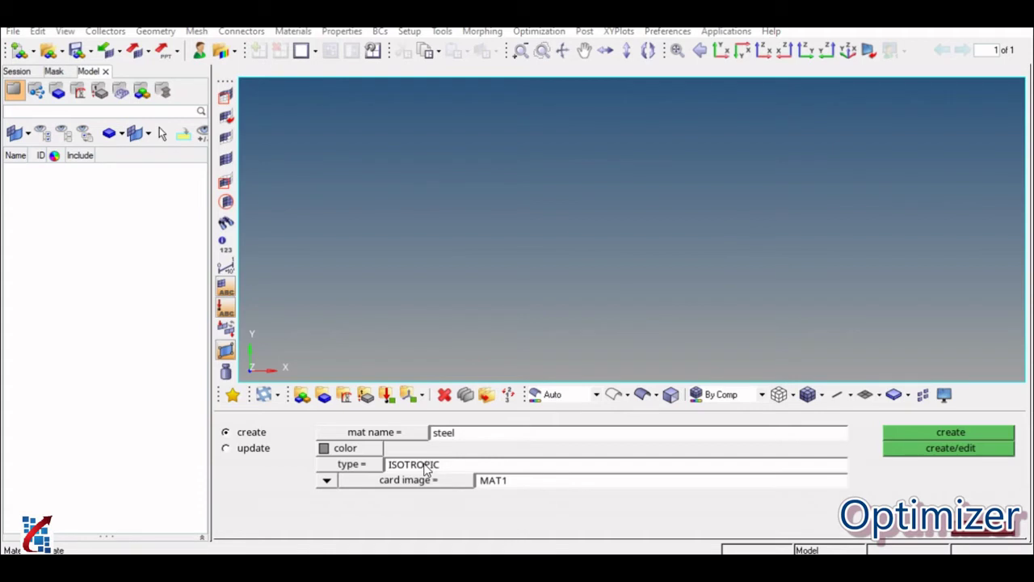
{"action": "left_click", "coordinate": [951, 451]}
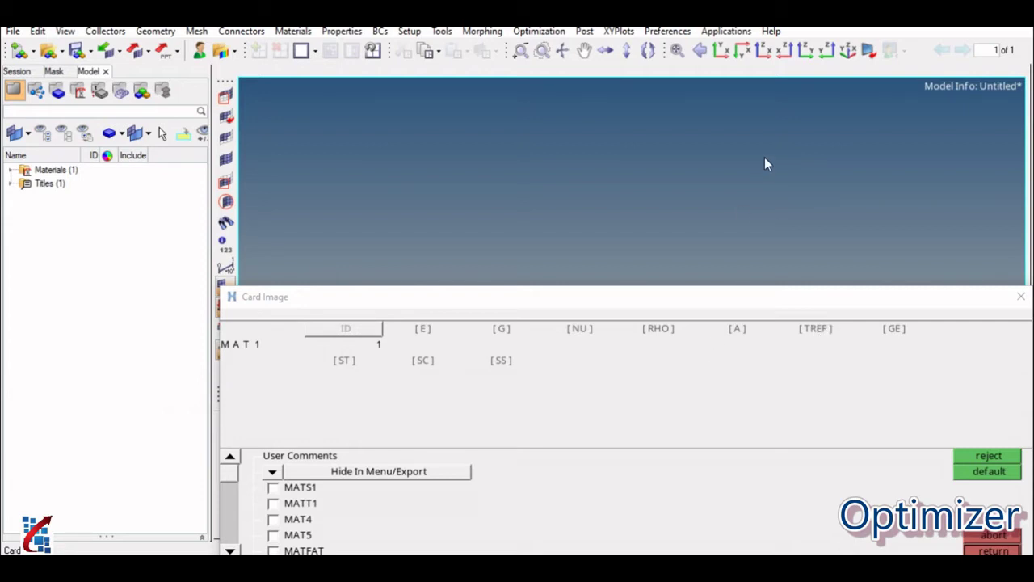
- Set the steel material's E to 2.1e4 and NU to 0.3, and check the stored material's properties
{"action": "left_click", "coordinate": [429, 336]}
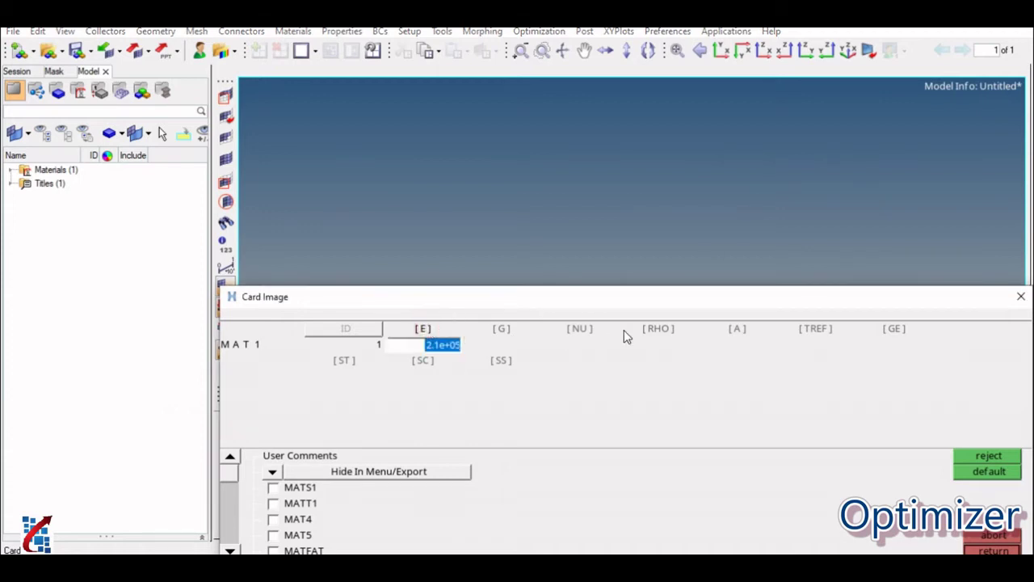
{"action": "left_click", "coordinate": [581, 345]}
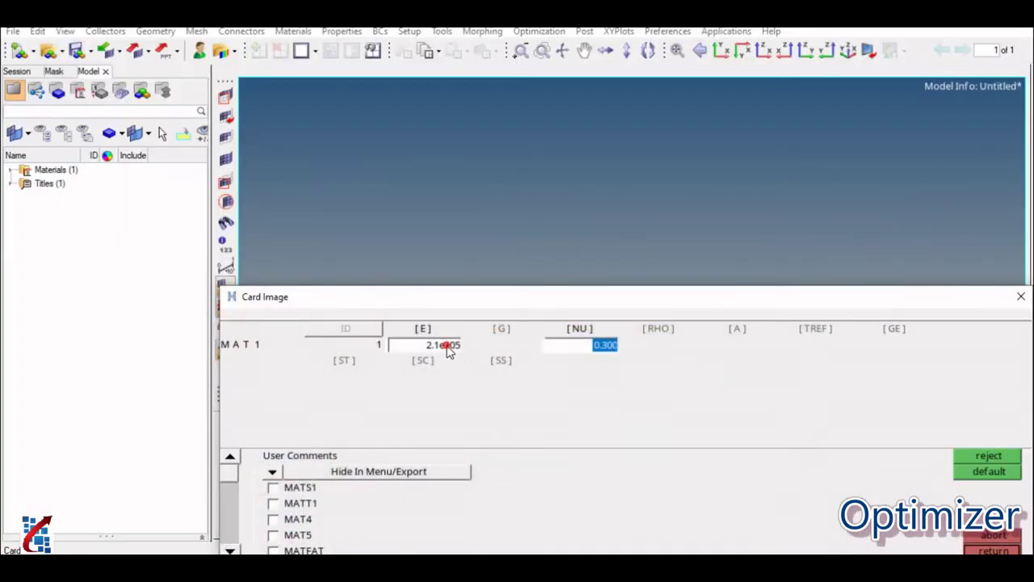
{"action": "double_click", "coordinate": [447, 348]}
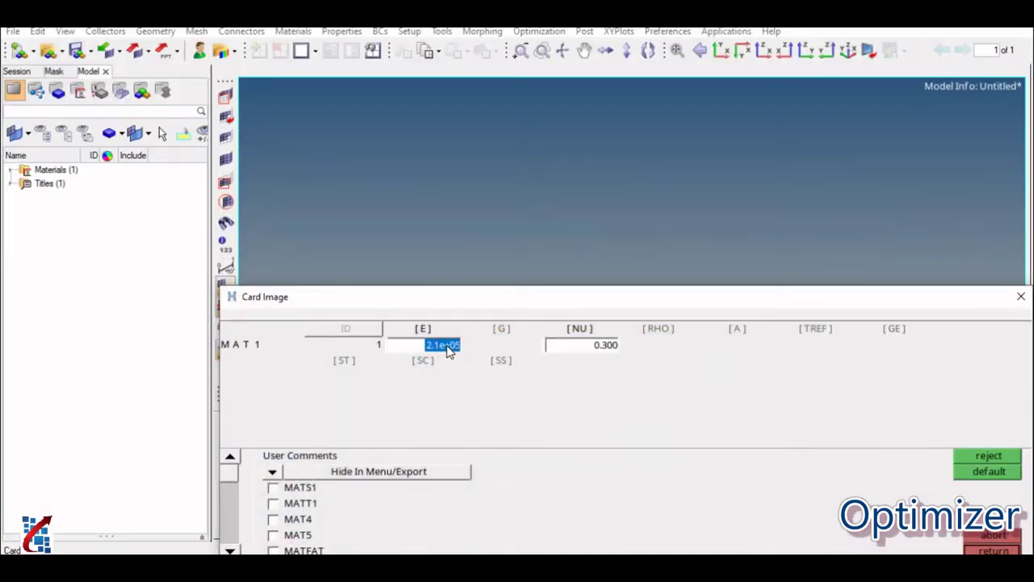
{"action": "type", "text": "2.1e4"}
{"action": "key", "text": "Return"}
{"action": "double_click", "coordinate": [579, 353]}
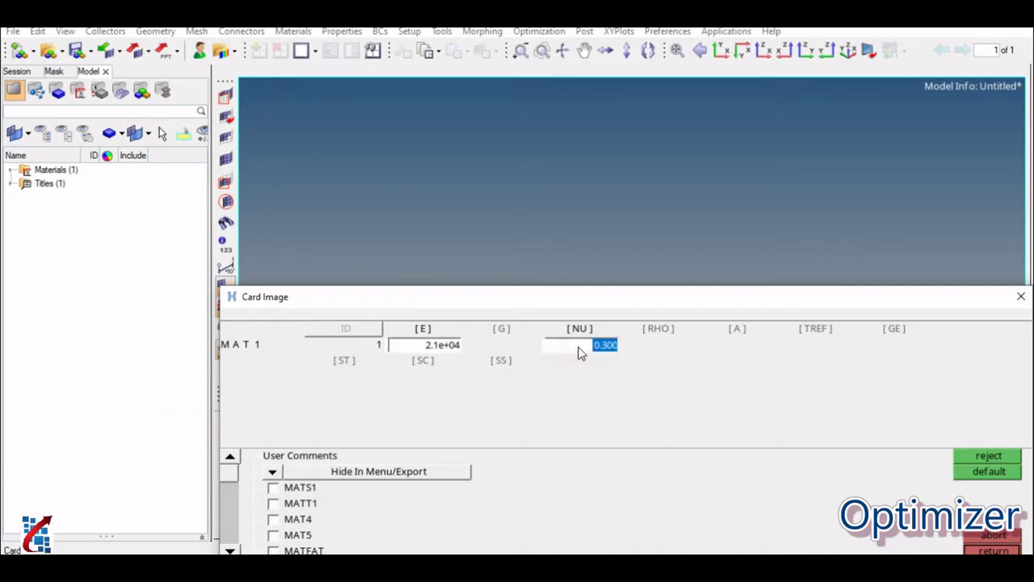
{"action": "type", "text": "0.3"}
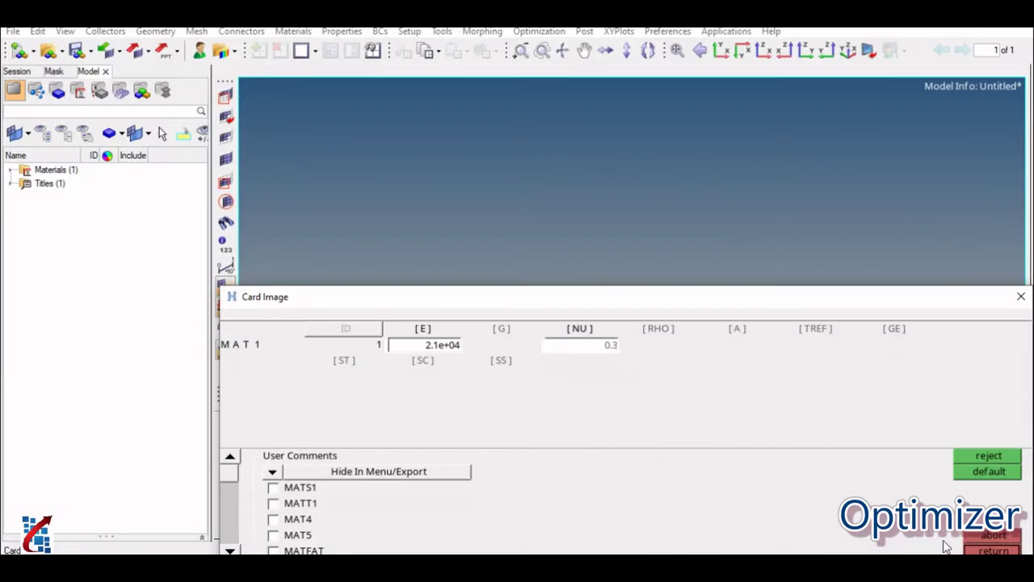
{"action": "left_click", "coordinate": [993, 550]}
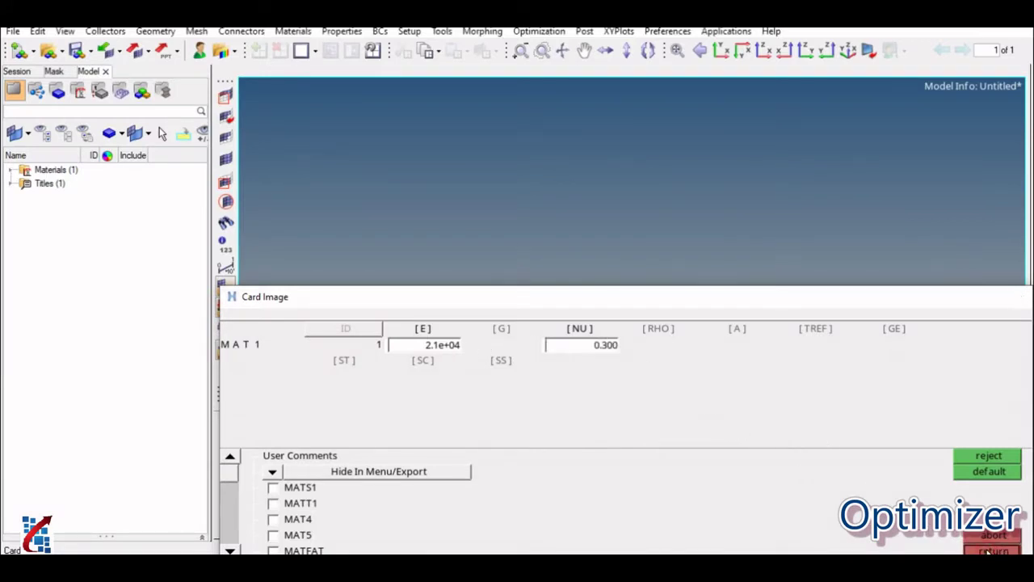
{"action": "left_click", "coordinate": [984, 534]}
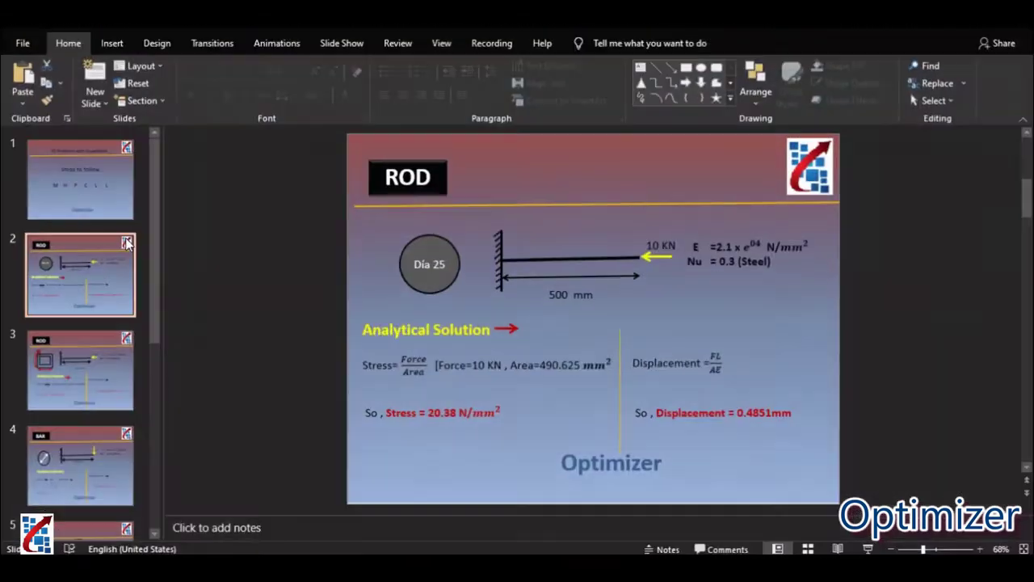
{"action": "key", "text": "Up"}
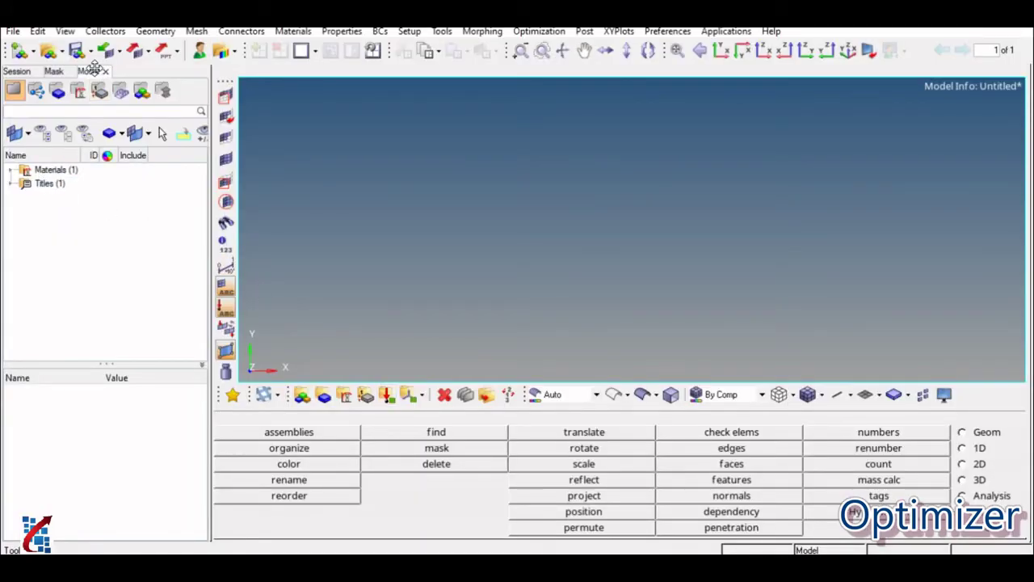
{"action": "left_click", "coordinate": [51, 171]}
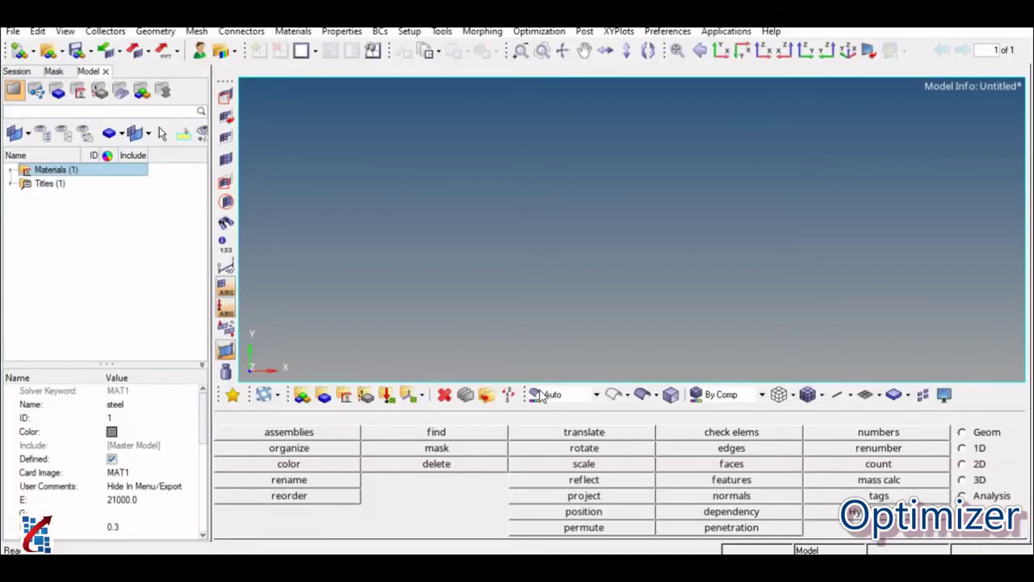
- Create a standard HyperBeam cross-section of type solid circle from the HYPER BEAM library
{"action": "left_click", "coordinate": [963, 448]}
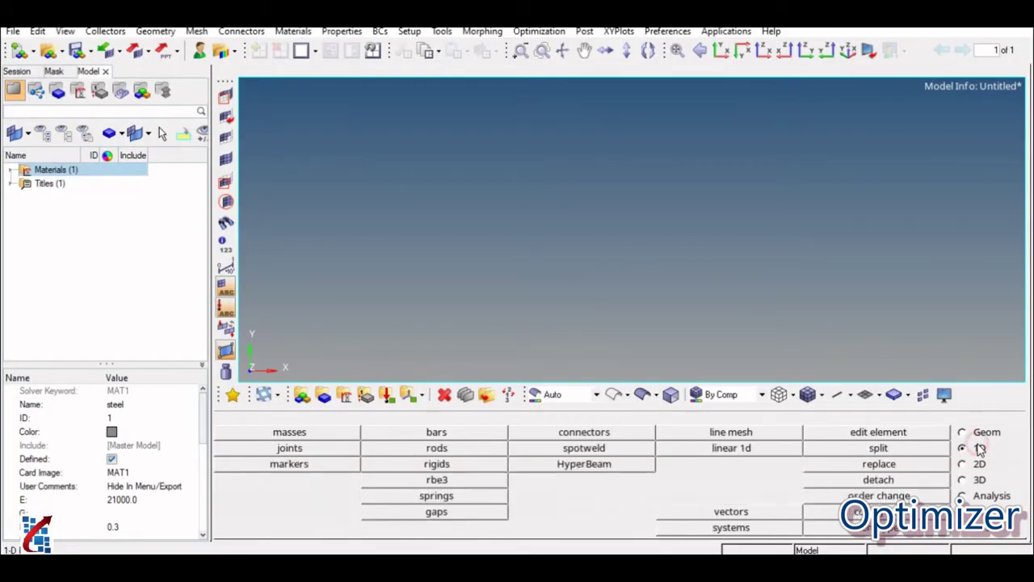
{"action": "left_click", "coordinate": [628, 468]}
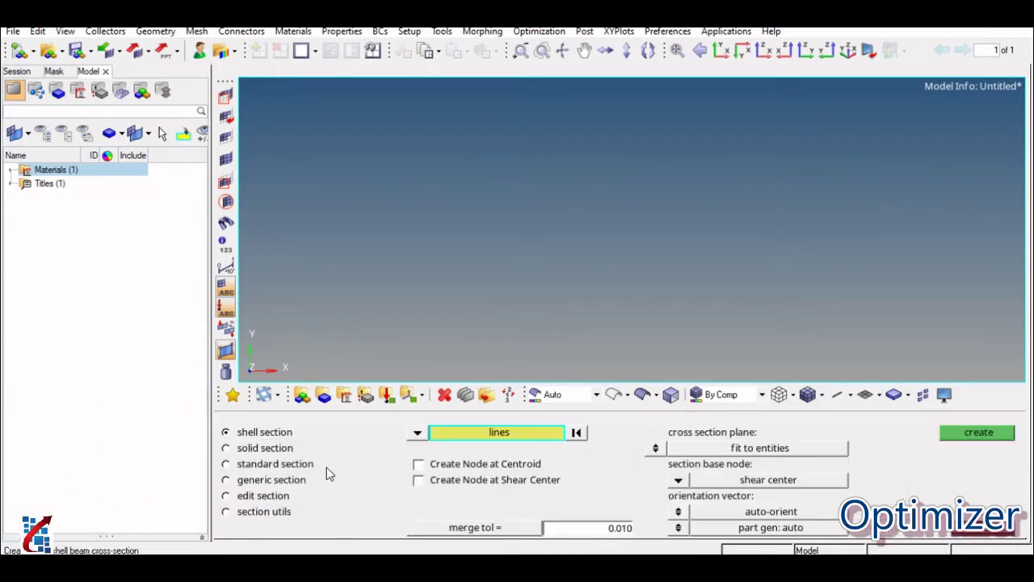
{"action": "left_click", "coordinate": [286, 467]}
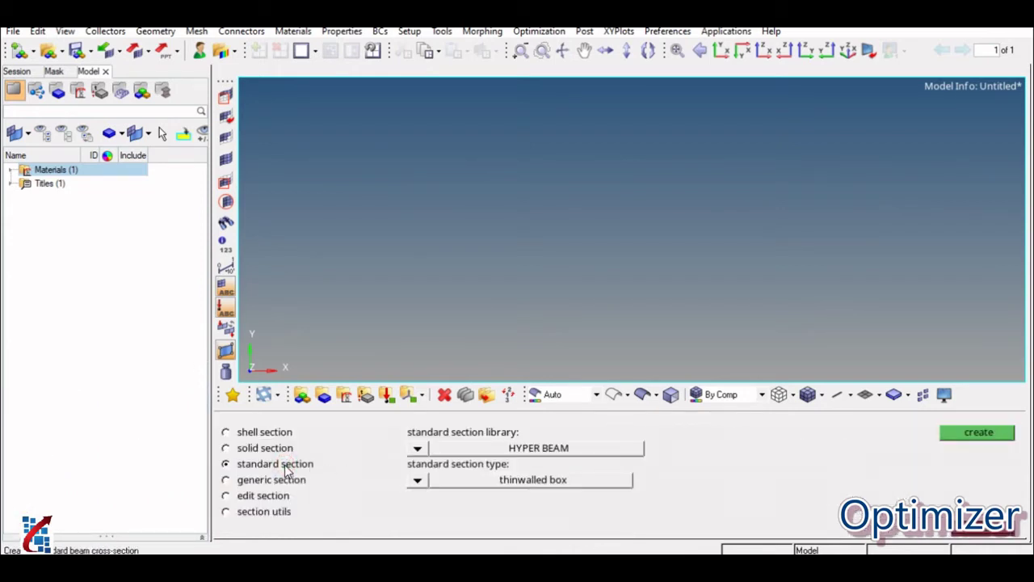
{"action": "left_click", "coordinate": [417, 481]}
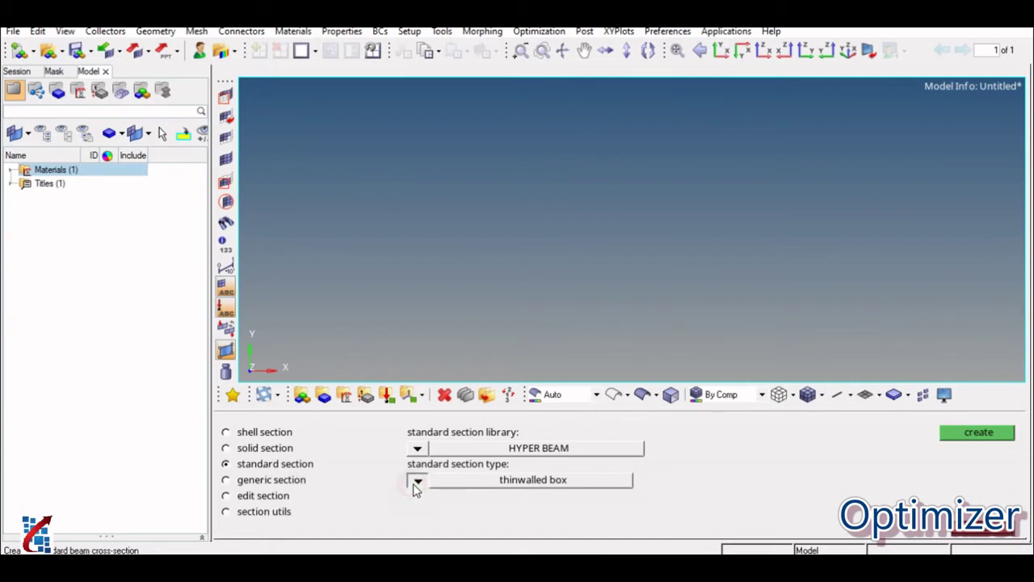
{"action": "left_click", "coordinate": [594, 482]}
{"action": "left_click", "coordinate": [598, 480]}
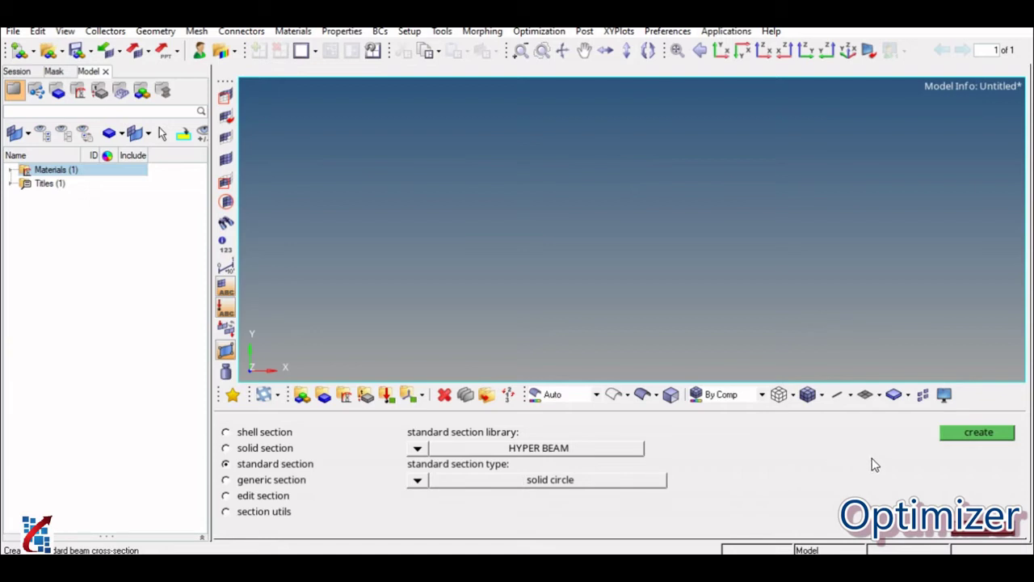
{"action": "left_click", "coordinate": [963, 437]}
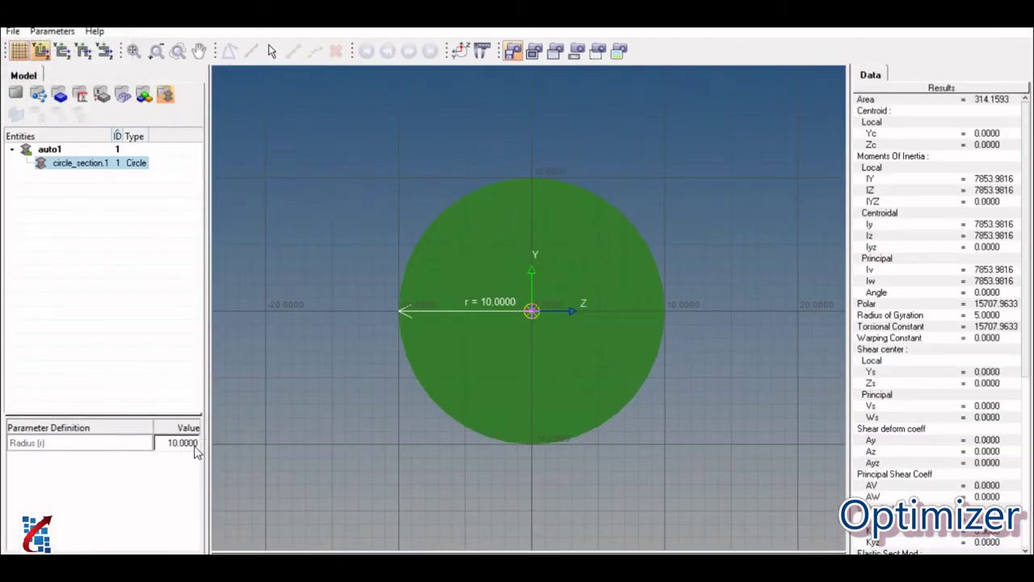
- Set the solid circle section's radius to 12.5, based on the rod diameter given on the ROD problem slide
{"action": "double_click", "coordinate": [176, 446]}
{"action": "left_click", "coordinate": [257, 530]}
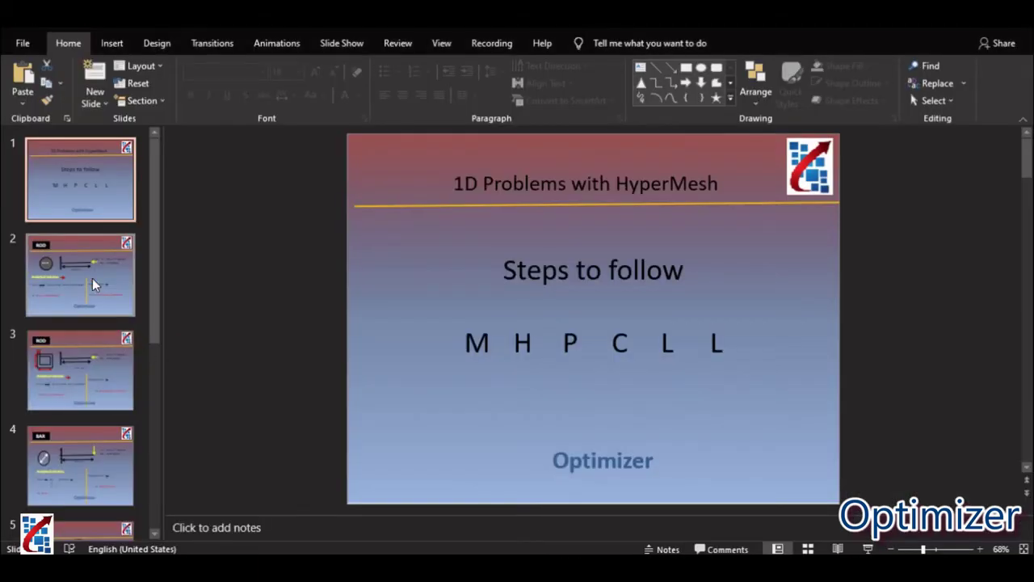
{"action": "left_click", "coordinate": [93, 284]}
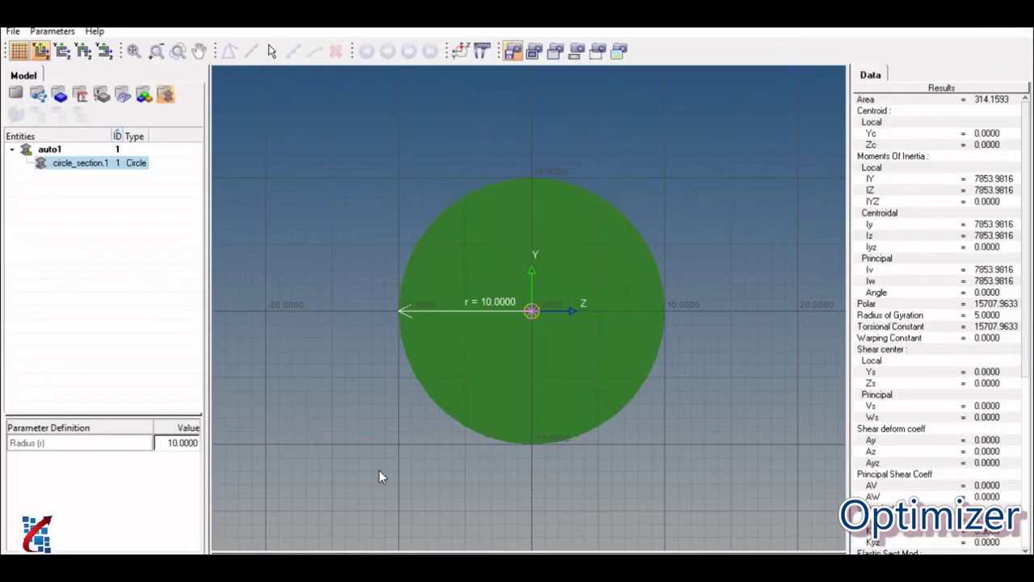
{"action": "left_click", "coordinate": [174, 445]}
{"action": "type", "text": "12.5"}
{"action": "key", "text": "Return"}
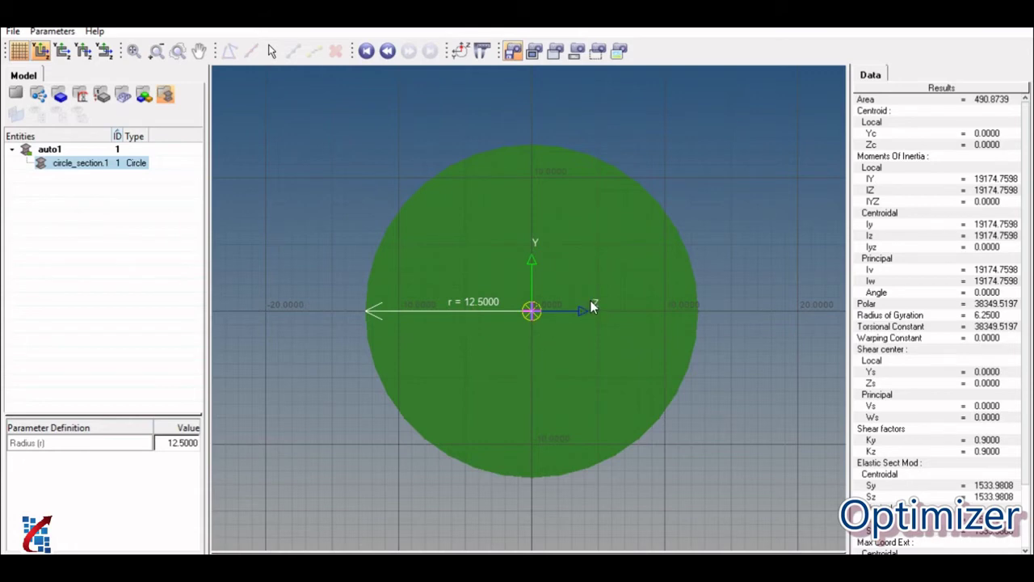
- Examine the circular section's area and its local moments of inertia IY and IZ
{"action": "left_click", "coordinate": [885, 110]}
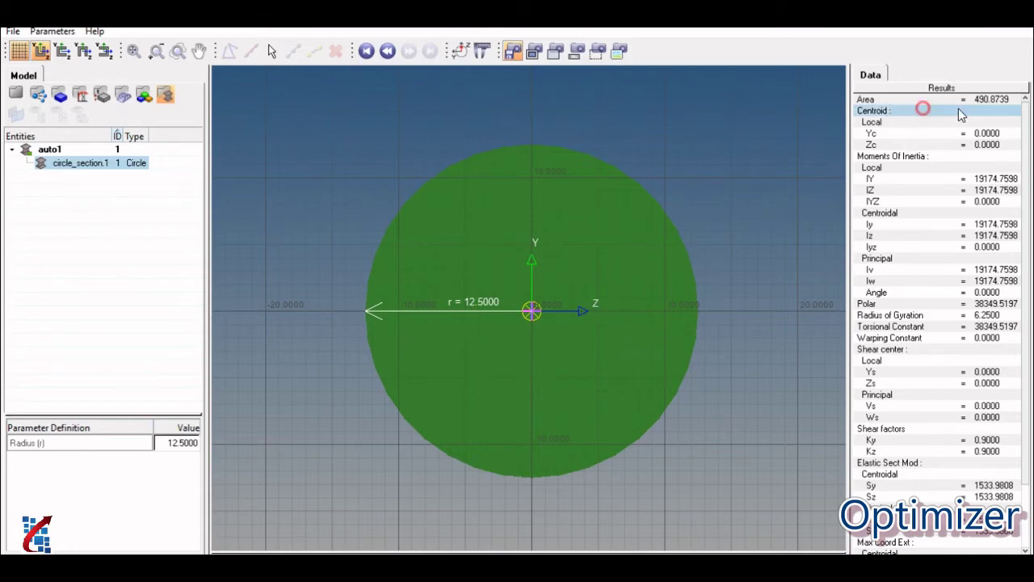
{"action": "left_click", "coordinate": [976, 100]}
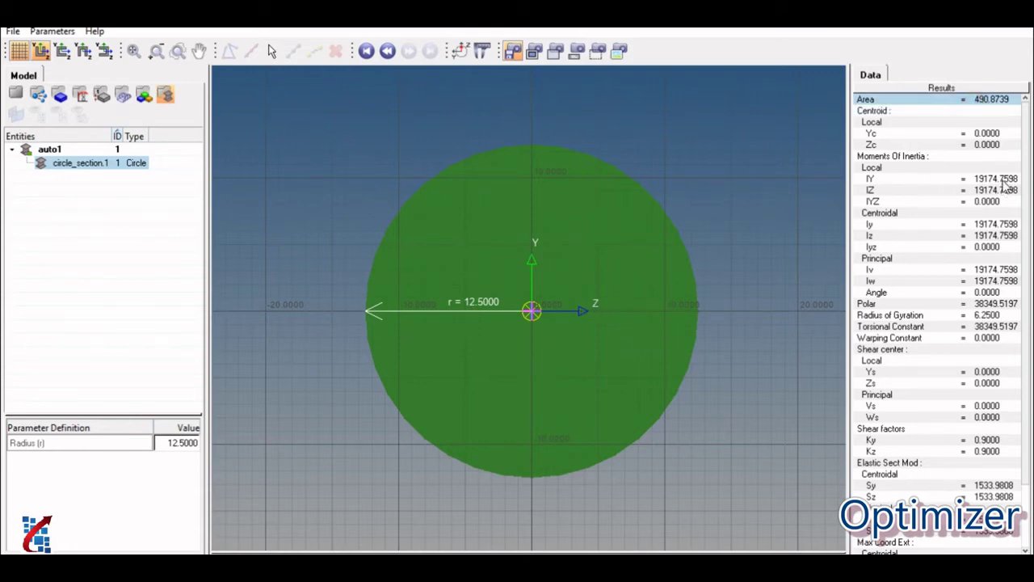
{"action": "left_click_drag", "start_coordinate": [998, 181], "coordinate": [999, 193]}
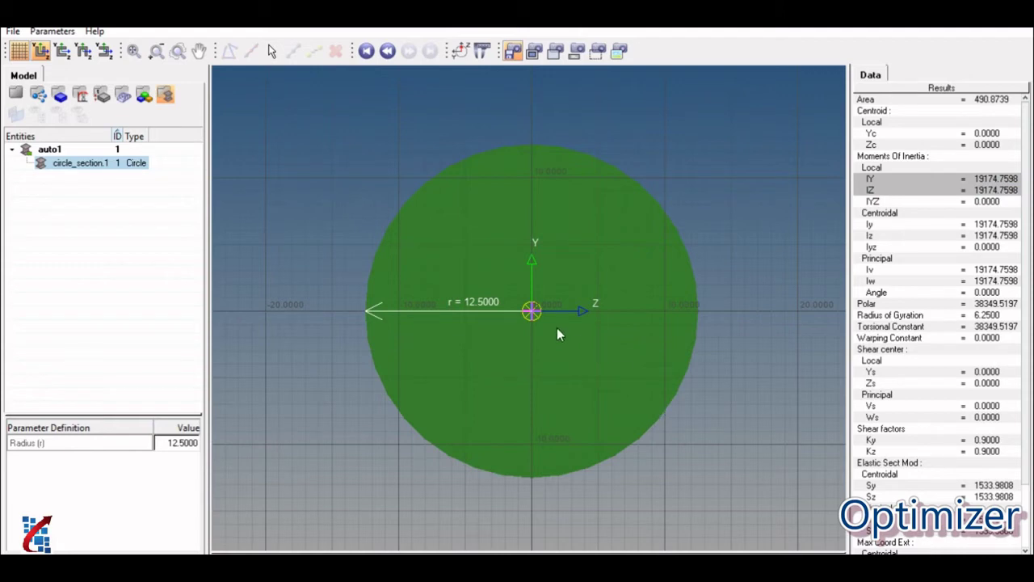
- Return from the section editor to the model, check the beam section collector, and leave HyperBeam
{"action": "left_click", "coordinate": [15, 95]}
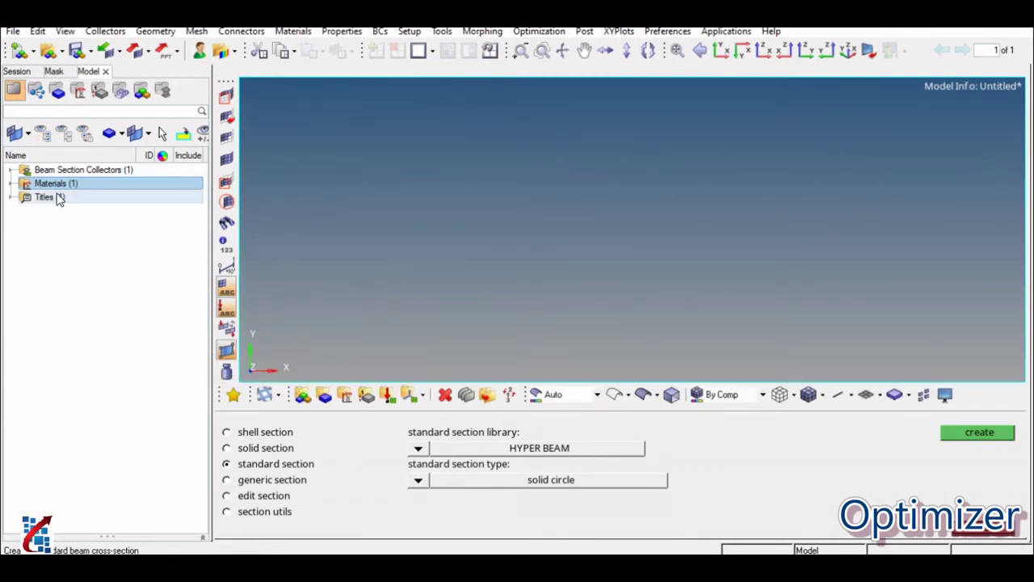
{"action": "left_click", "coordinate": [74, 170]}
{"action": "left_click", "coordinate": [78, 266]}
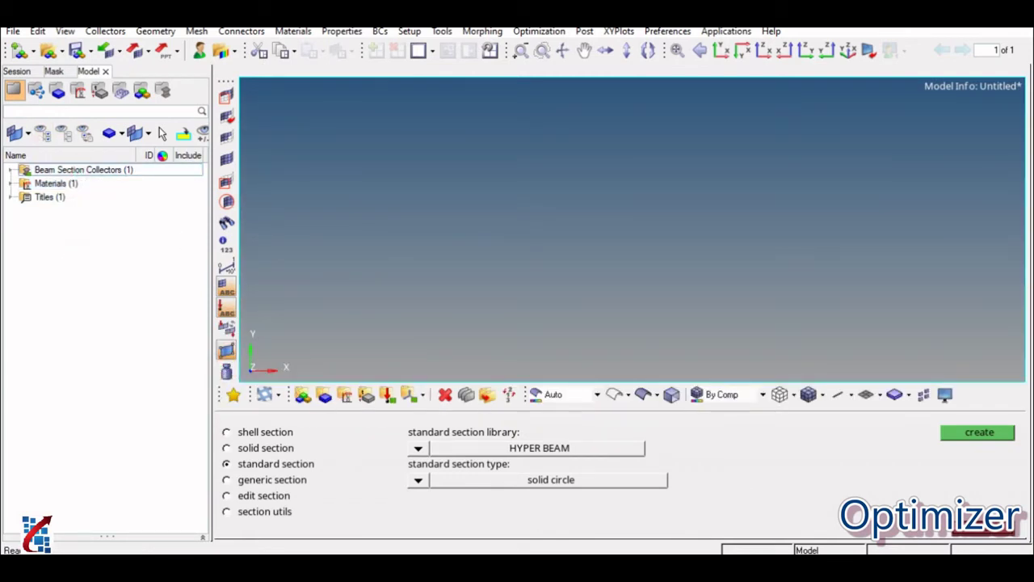
{"action": "key", "text": "Escape"}
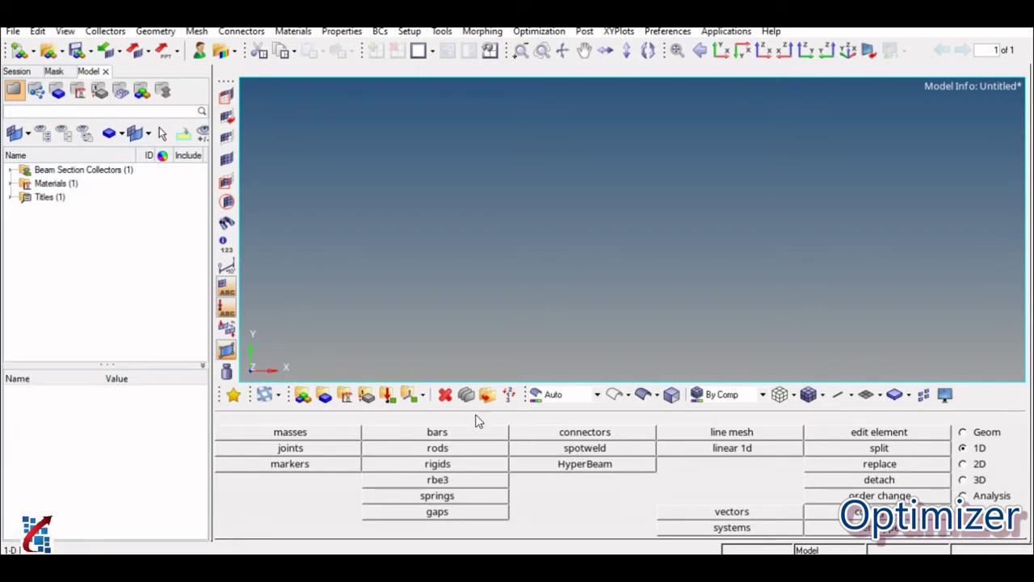
- Start a new property named rod and set its type to 1D
{"action": "left_click", "coordinate": [366, 394]}
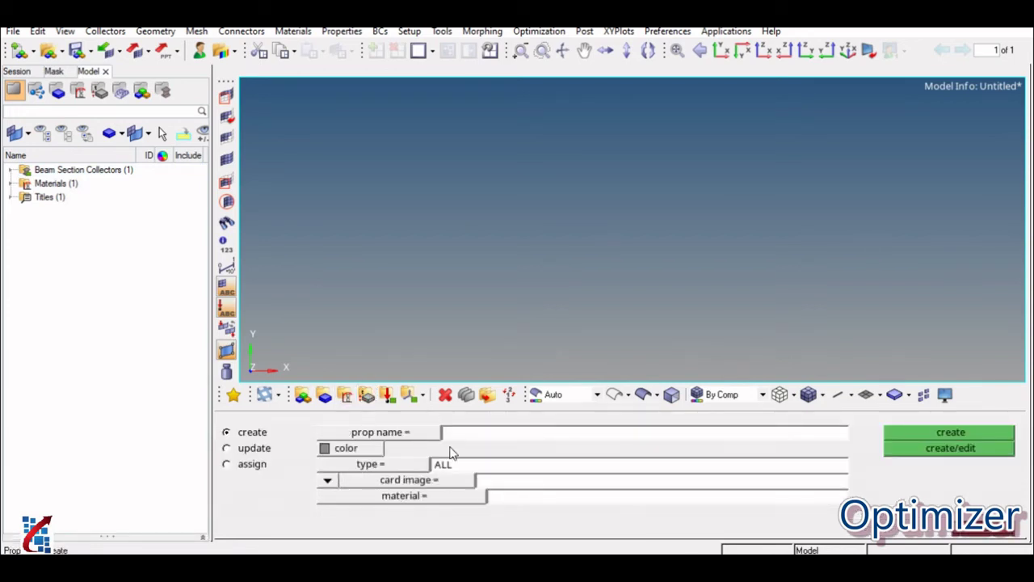
{"action": "left_click", "coordinate": [475, 437]}
{"action": "type", "text": "rod"}
{"action": "left_click", "coordinate": [404, 466]}
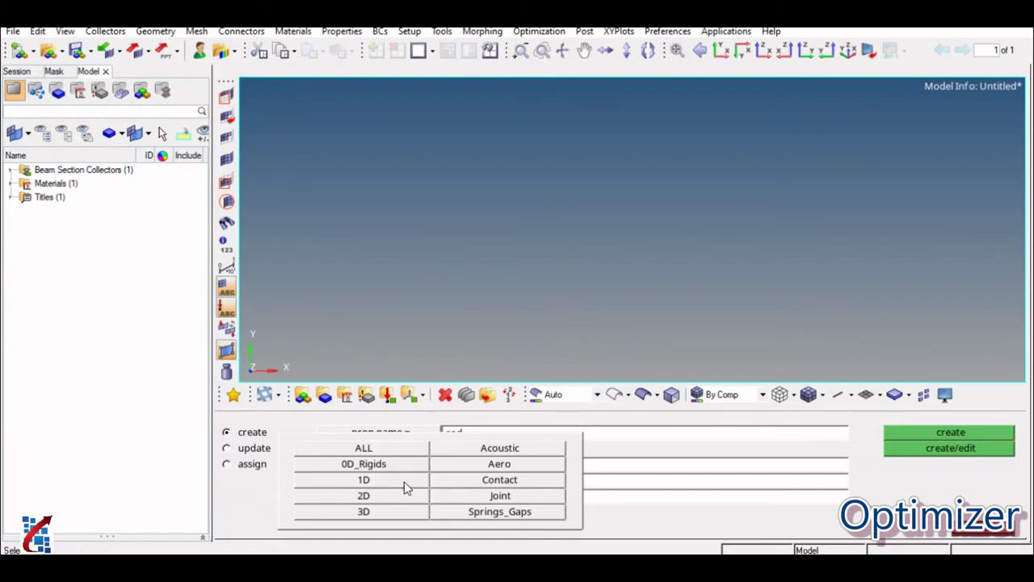
{"action": "left_click", "coordinate": [405, 482]}
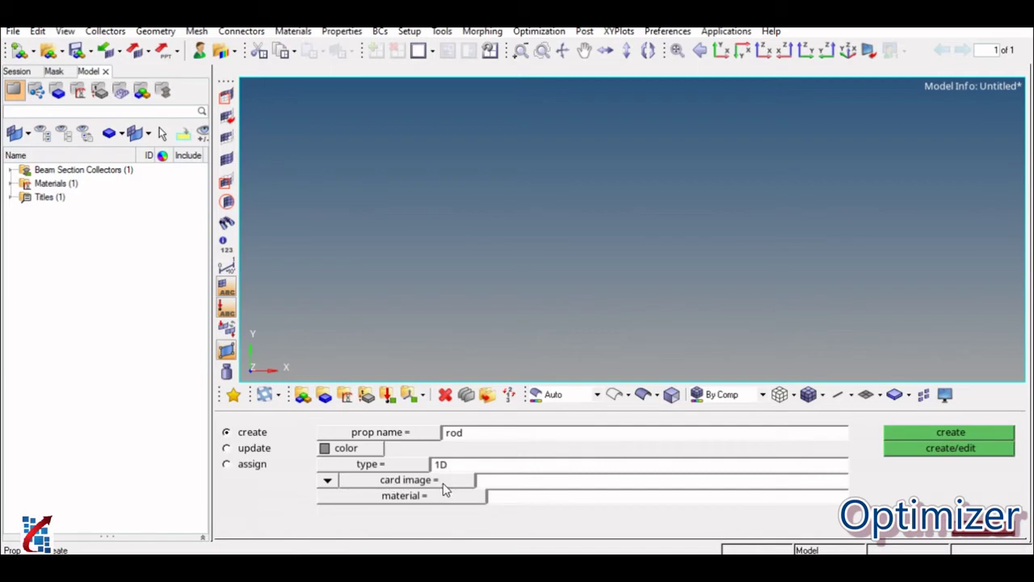
- Set the card image of the new rod property to PROD
{"action": "left_click", "coordinate": [442, 482]}
{"action": "left_click", "coordinate": [511, 480]}
{"action": "left_click", "coordinate": [457, 482]}
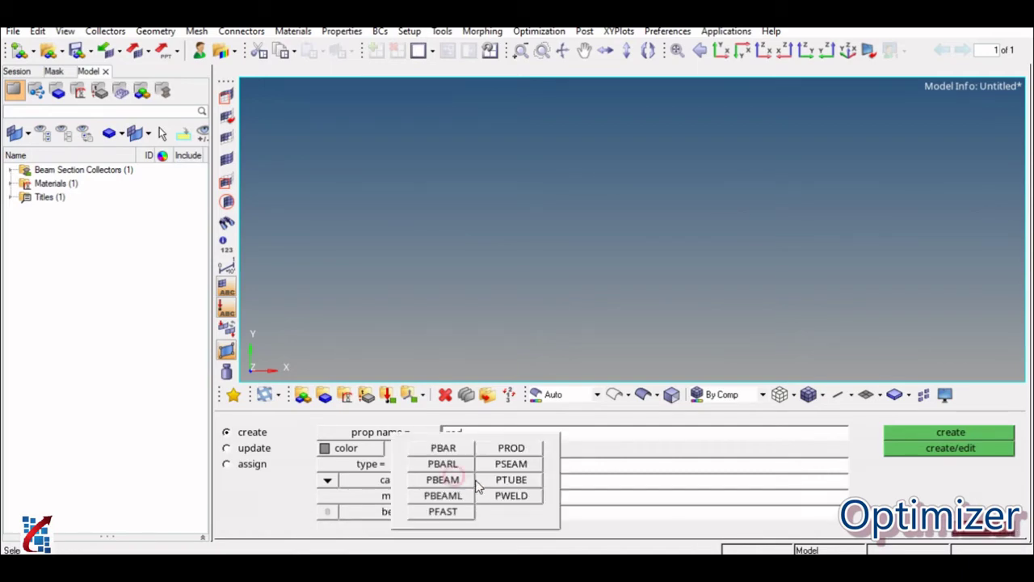
{"action": "left_click", "coordinate": [448, 483]}
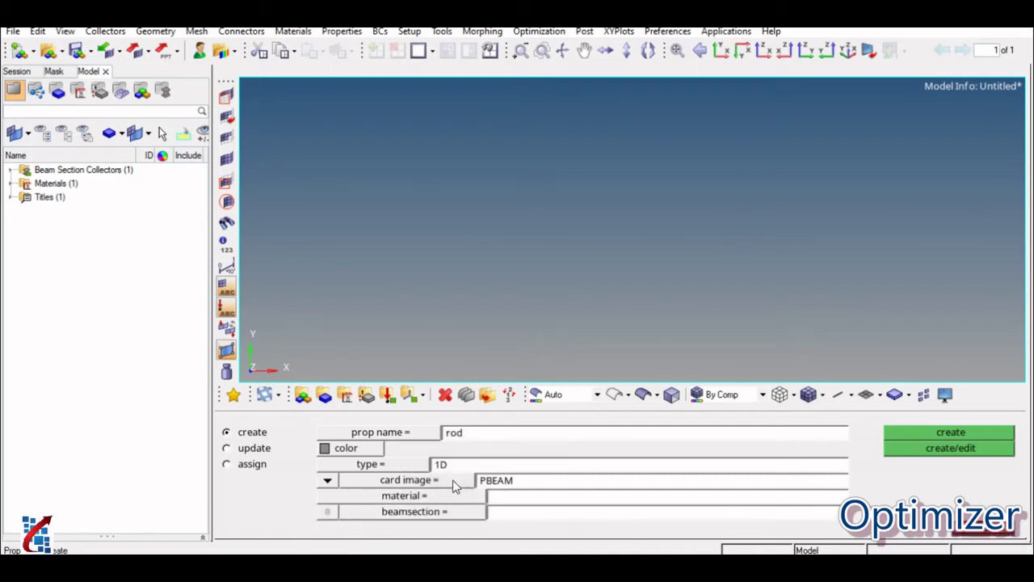
{"action": "left_click", "coordinate": [455, 483]}
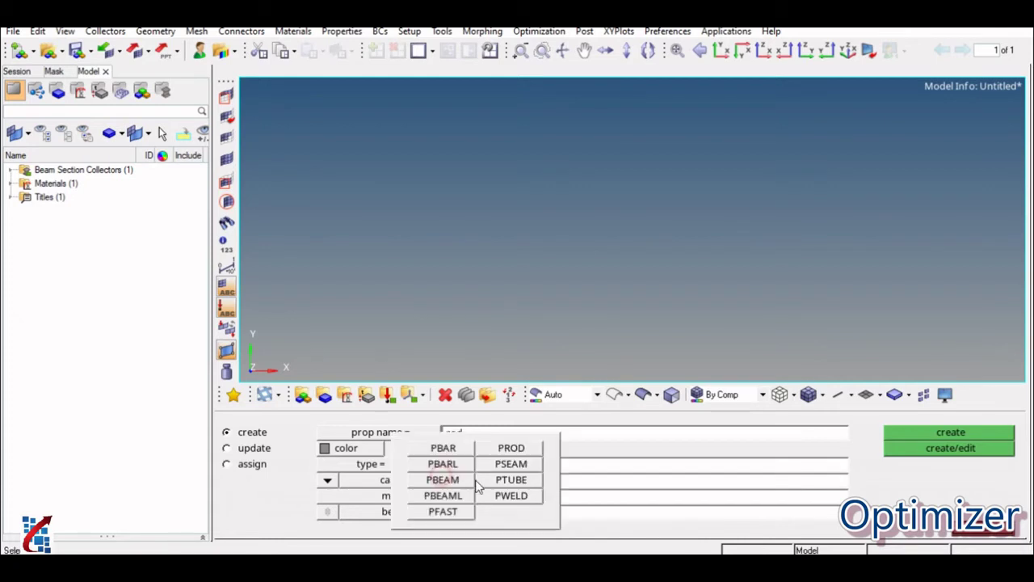
{"action": "left_click", "coordinate": [511, 450]}
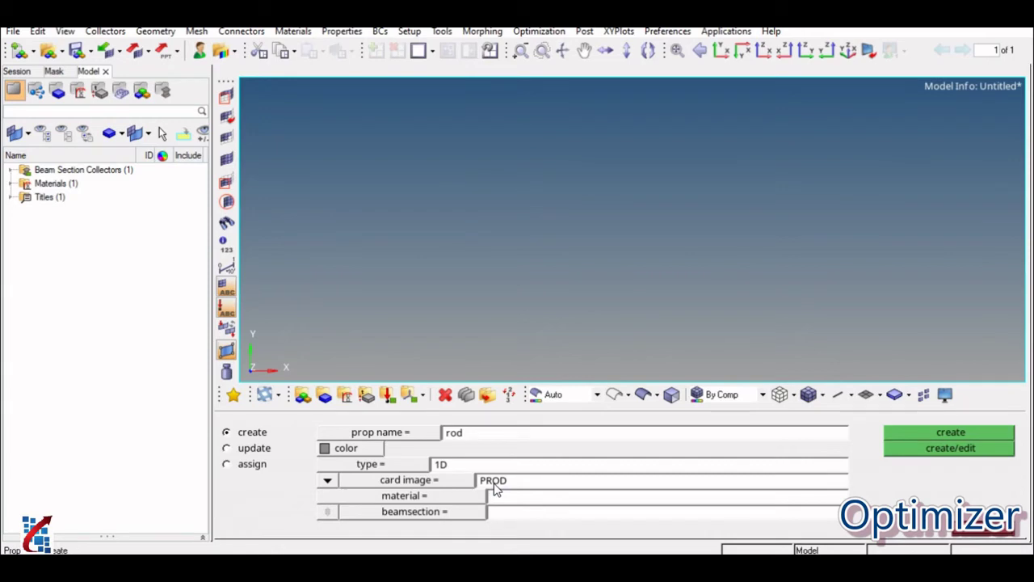
- Assign the steel material and the circle_section.1 beam section to the rod property, create it and accept its card
{"action": "left_click", "coordinate": [418, 496]}
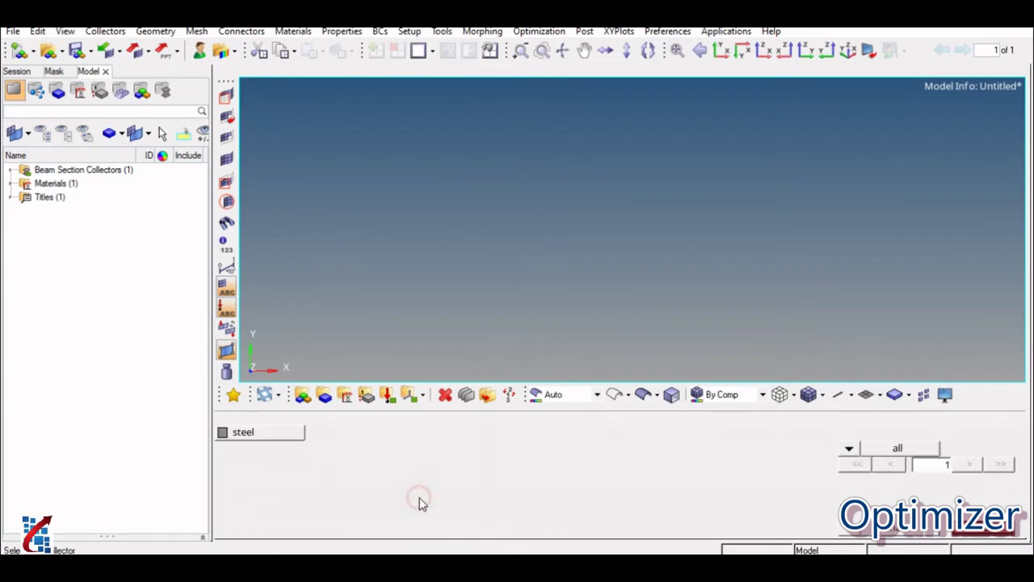
{"action": "left_click", "coordinate": [267, 434]}
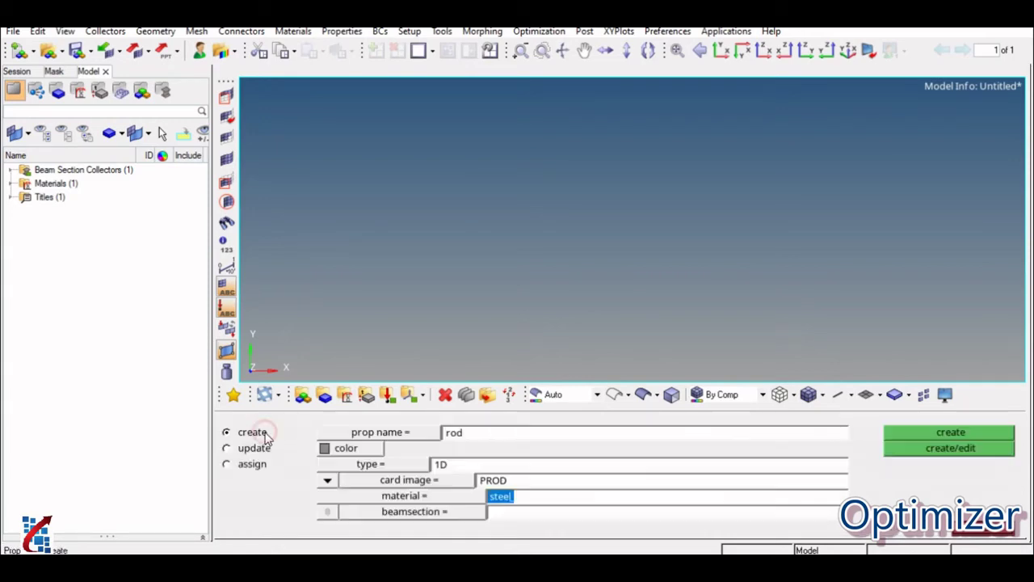
{"action": "left_click", "coordinate": [441, 513]}
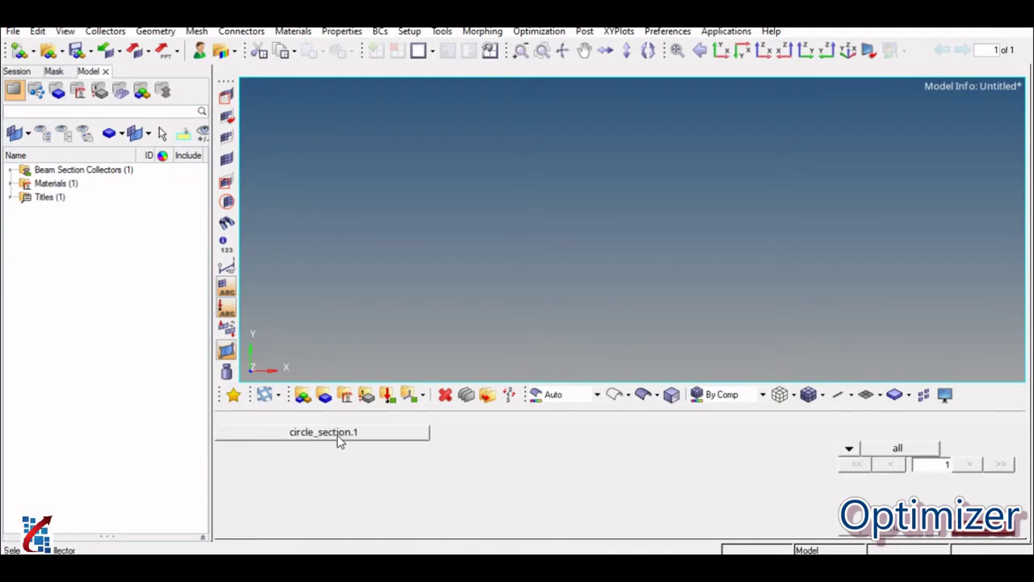
{"action": "left_click", "coordinate": [340, 435]}
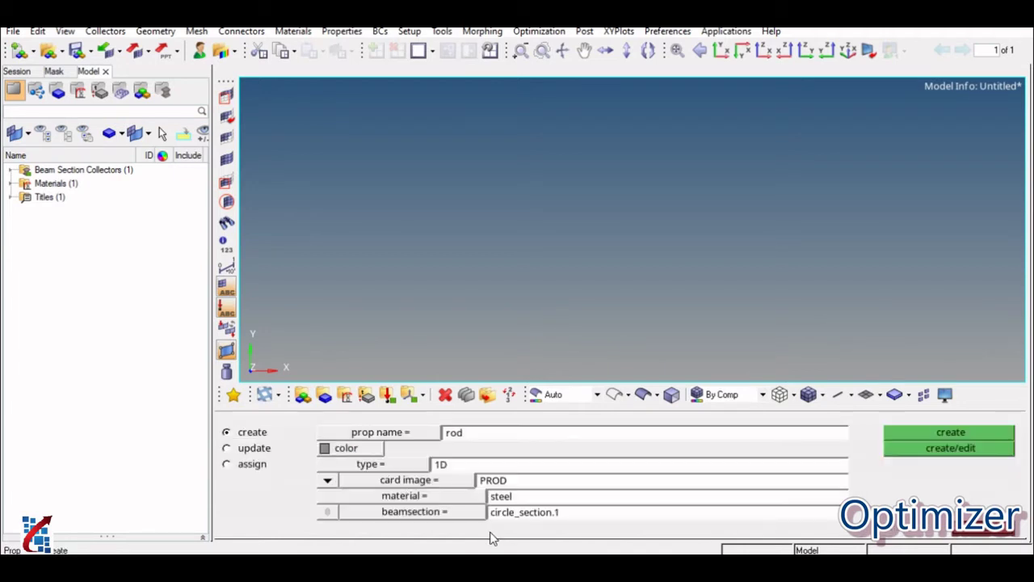
{"action": "left_click", "coordinate": [923, 448]}
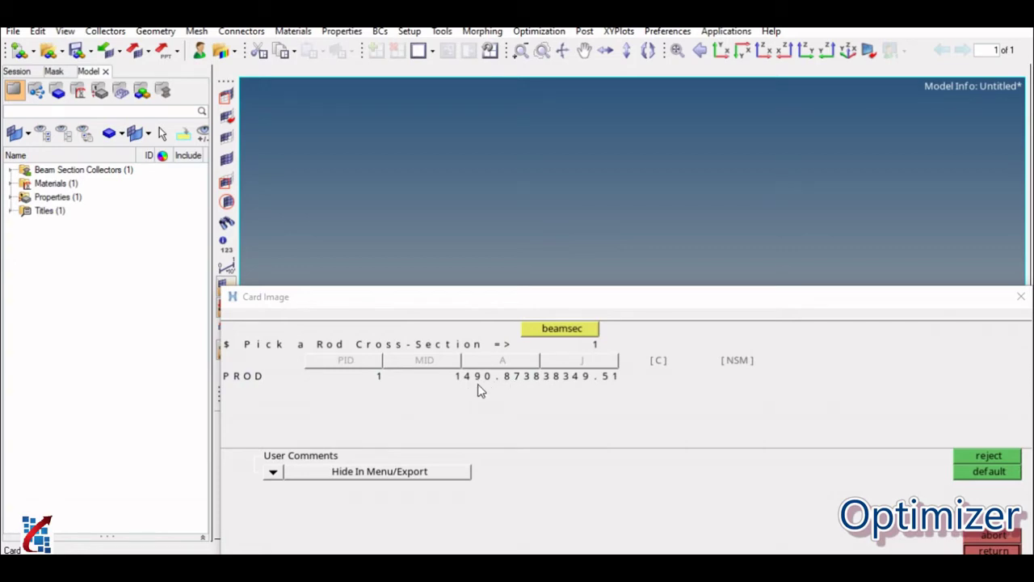
{"action": "left_click", "coordinate": [980, 551]}
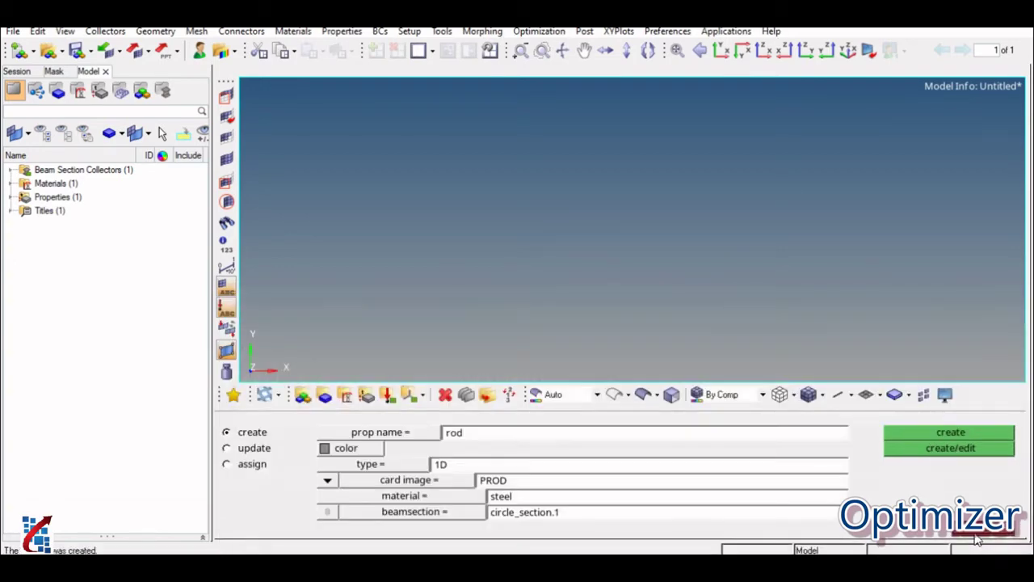
{"action": "left_click", "coordinate": [983, 540]}
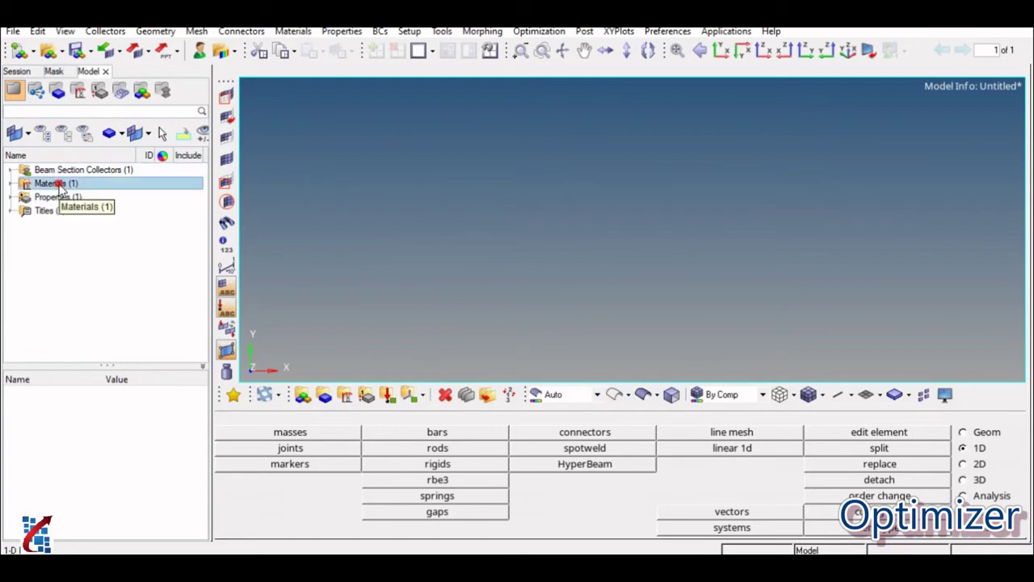
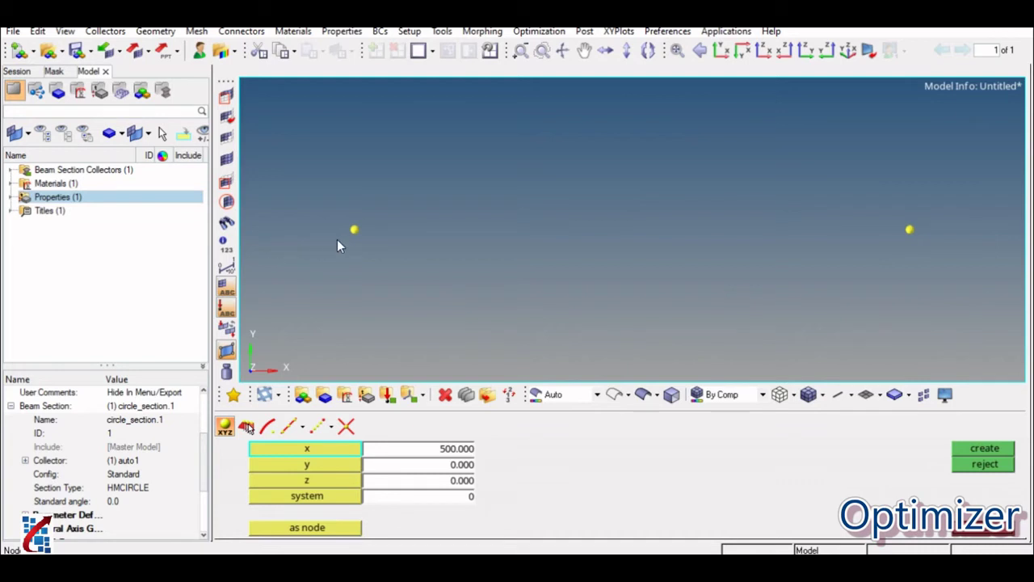
- Create a CROD rod element between the two end nodes, using the rod property
{"action": "left_click", "coordinate": [985, 532]}
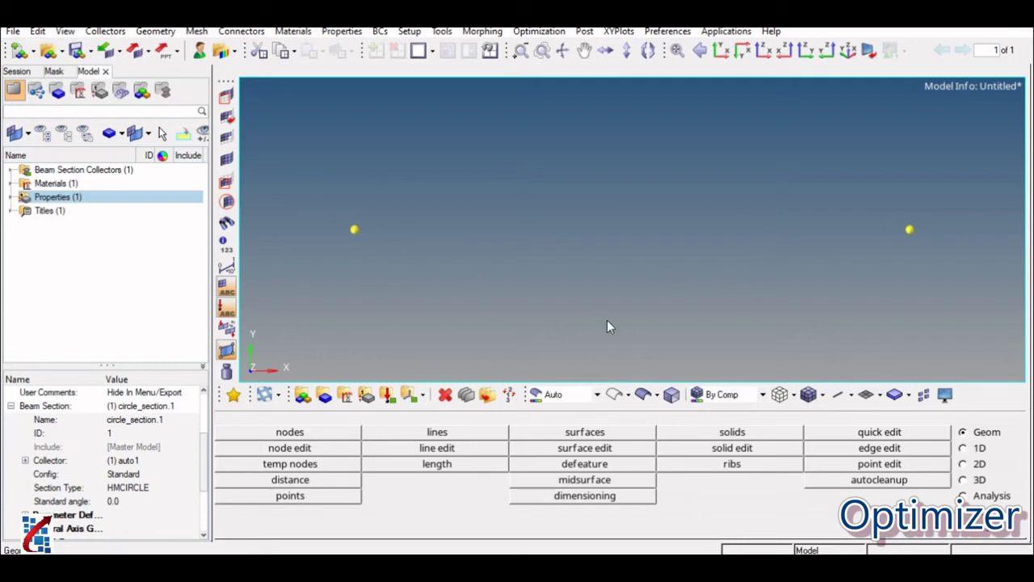
{"action": "left_click", "coordinate": [981, 450]}
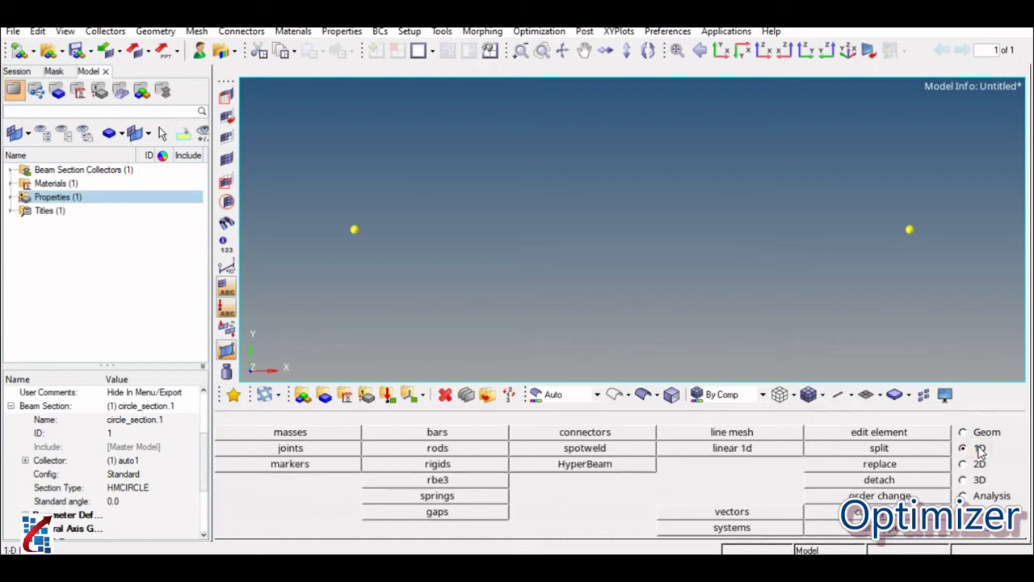
{"action": "left_click", "coordinate": [444, 450]}
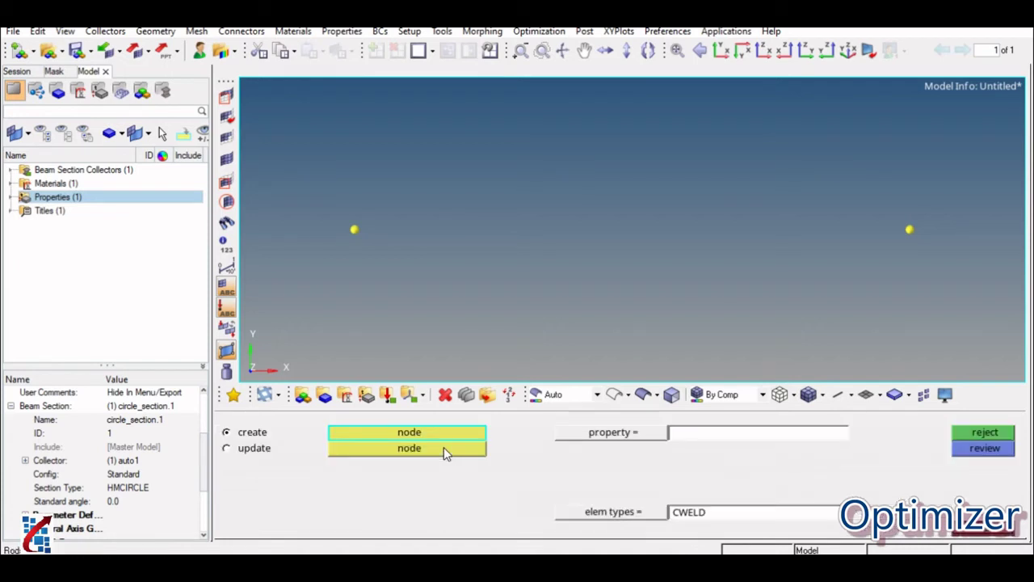
{"action": "left_click", "coordinate": [631, 434]}
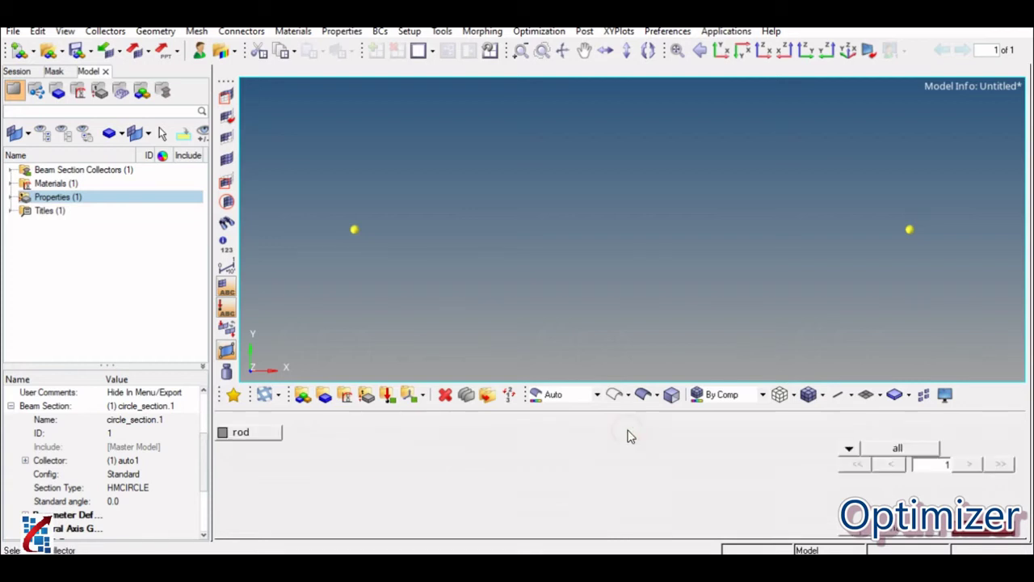
{"action": "left_click", "coordinate": [242, 434]}
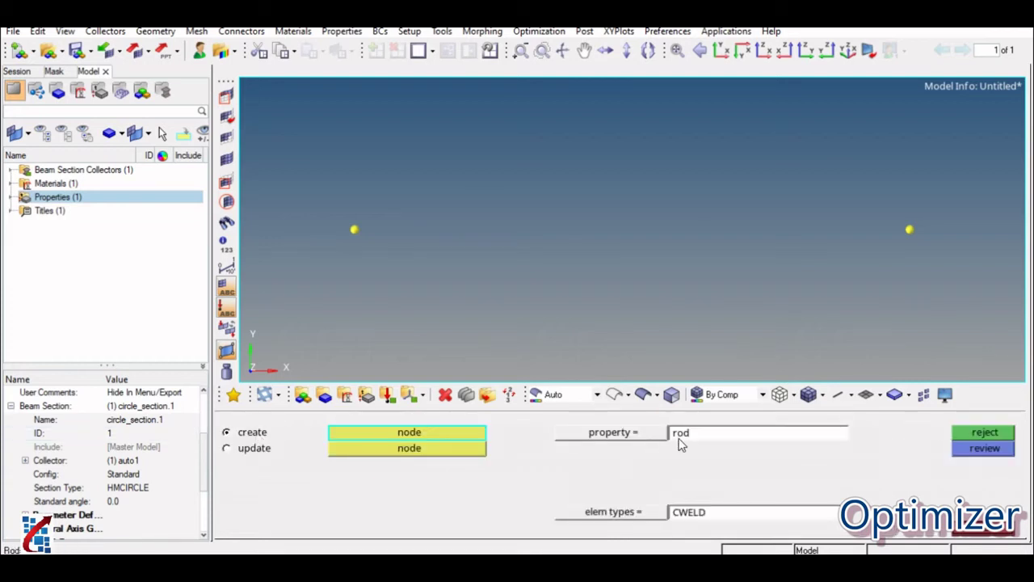
{"action": "left_click", "coordinate": [637, 513]}
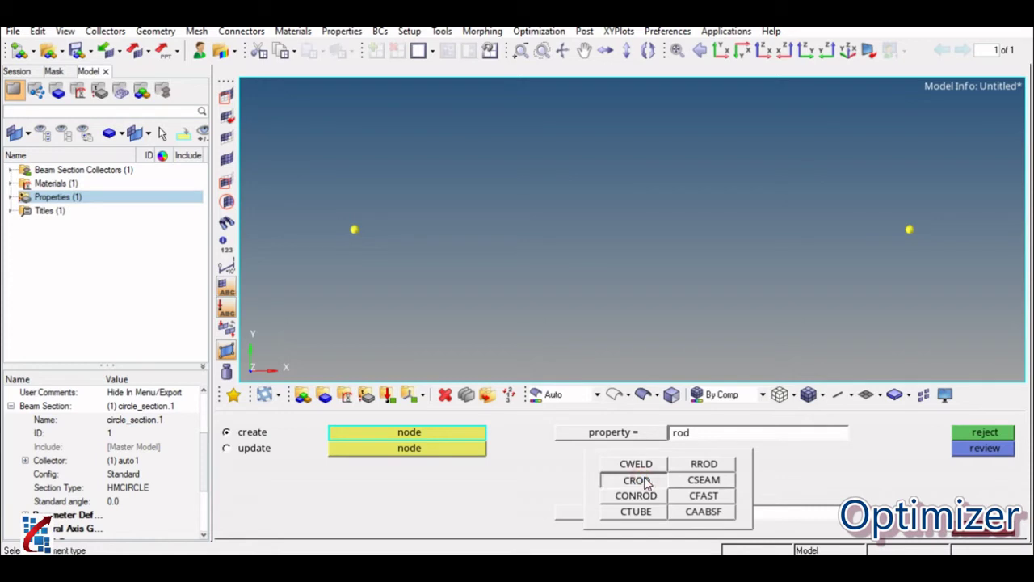
{"action": "left_click", "coordinate": [645, 481]}
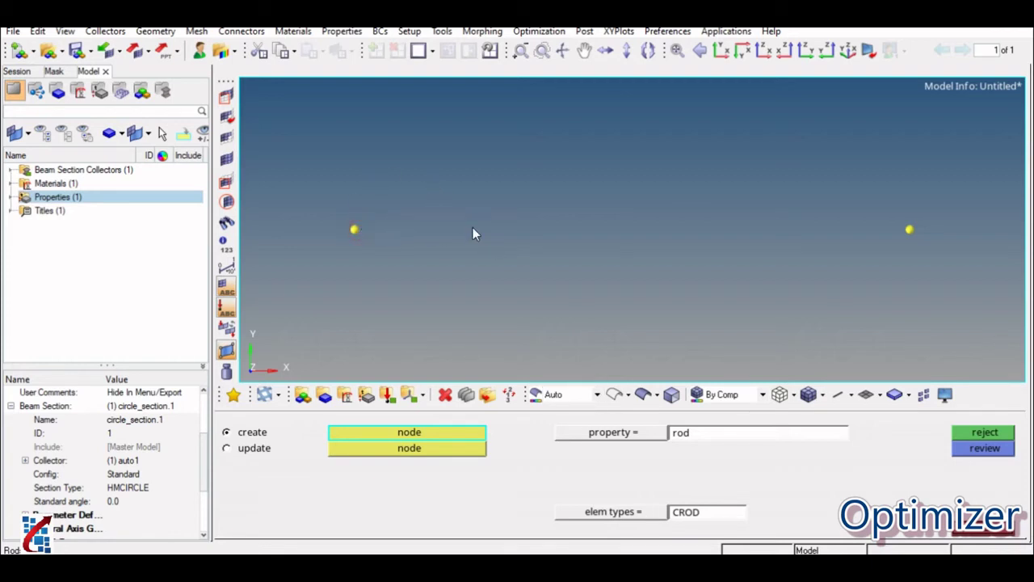
{"action": "left_click", "coordinate": [910, 229]}
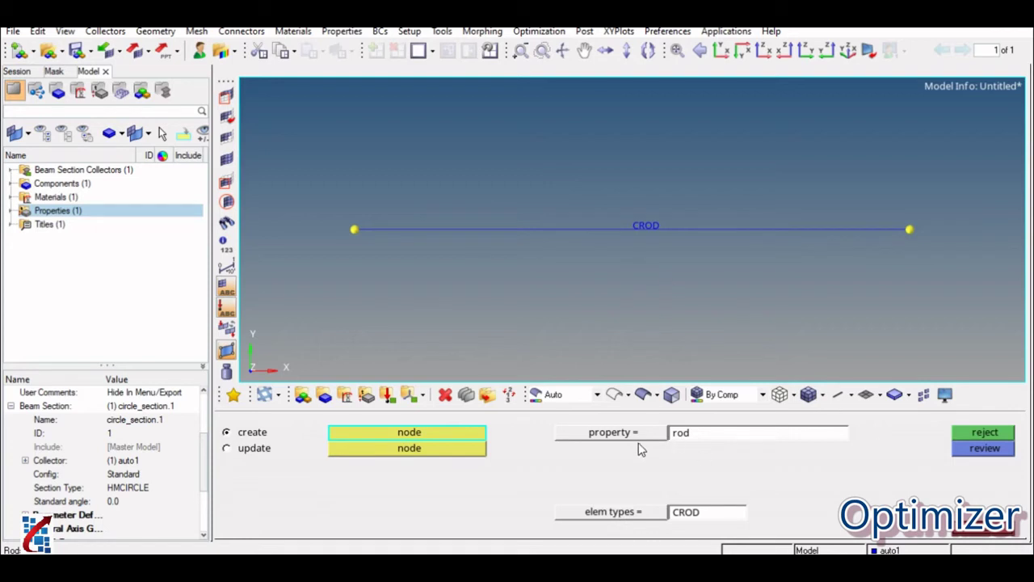
{"action": "left_click", "coordinate": [983, 531]}
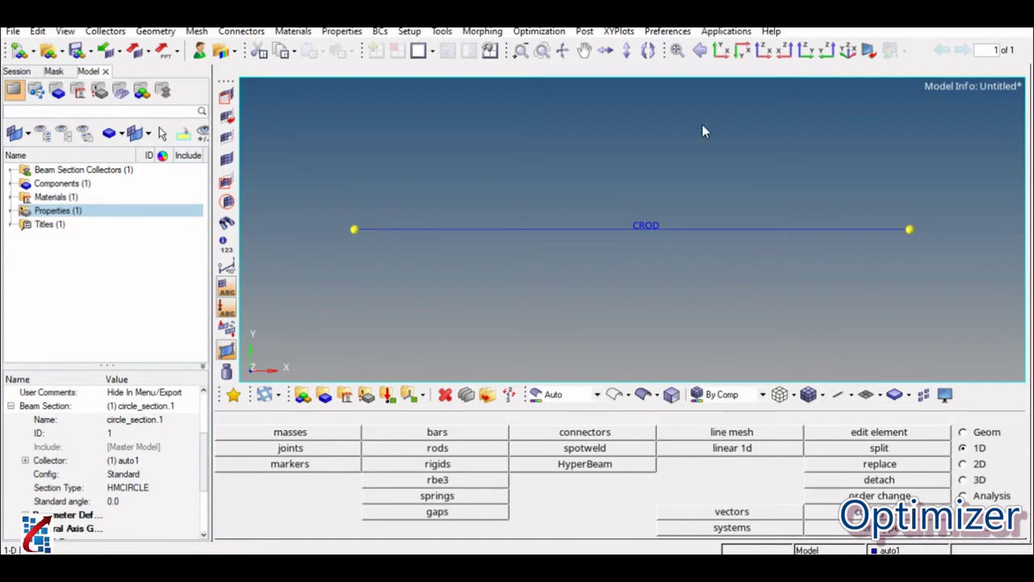
- Inspect the shaded rod in detailed 1D element representation, and restore the XY view and traditional 1D element representation
{"action": "left_click", "coordinate": [845, 396]}
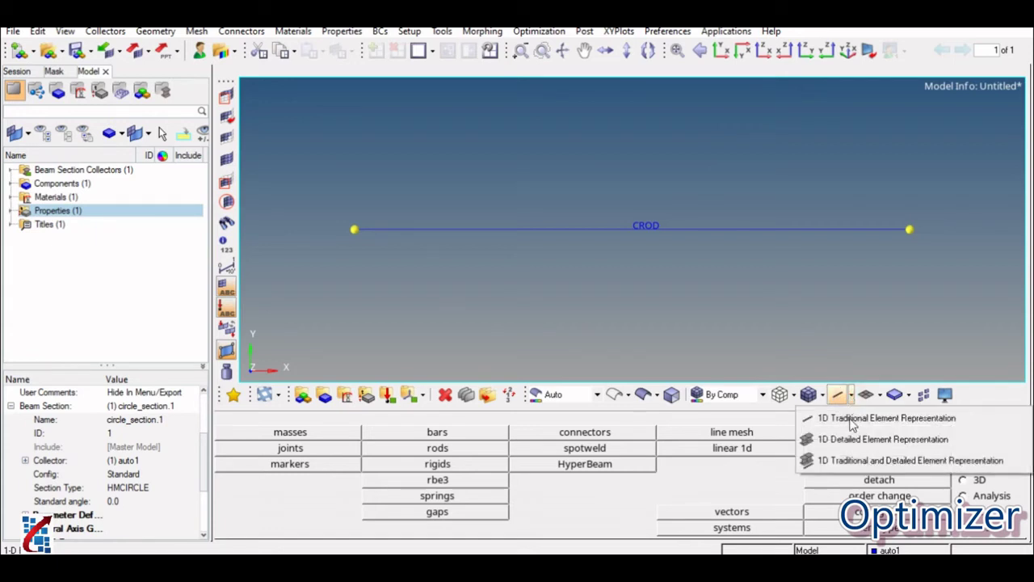
{"action": "left_click", "coordinate": [852, 440]}
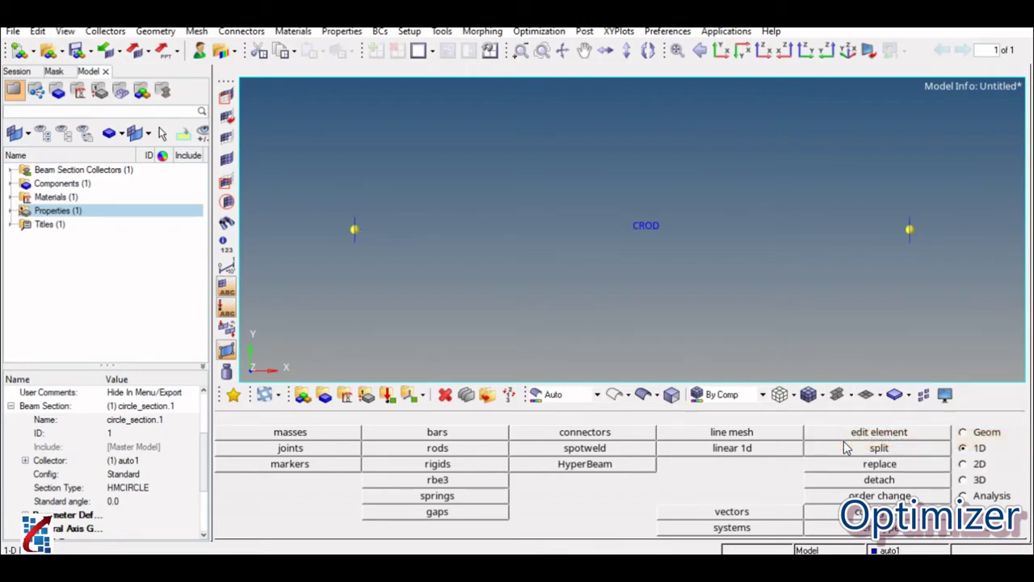
{"action": "left_click", "coordinate": [807, 400]}
{"action": "mouse_move", "coordinate": [845, 254]}
{"action": "left_mouse_down", "text": "ctrl"}
{"action": "mouse_move", "coordinate": [663, 265]}
{"action": "mouse_move", "coordinate": [736, 280]}
{"action": "mouse_move", "coordinate": [738, 261]}
{"action": "mouse_move", "coordinate": [635, 264]}
{"action": "mouse_move", "coordinate": [686, 256]}
{"action": "mouse_move", "coordinate": [761, 271]}
{"action": "left_mouse_up", "text": "ctrl"}
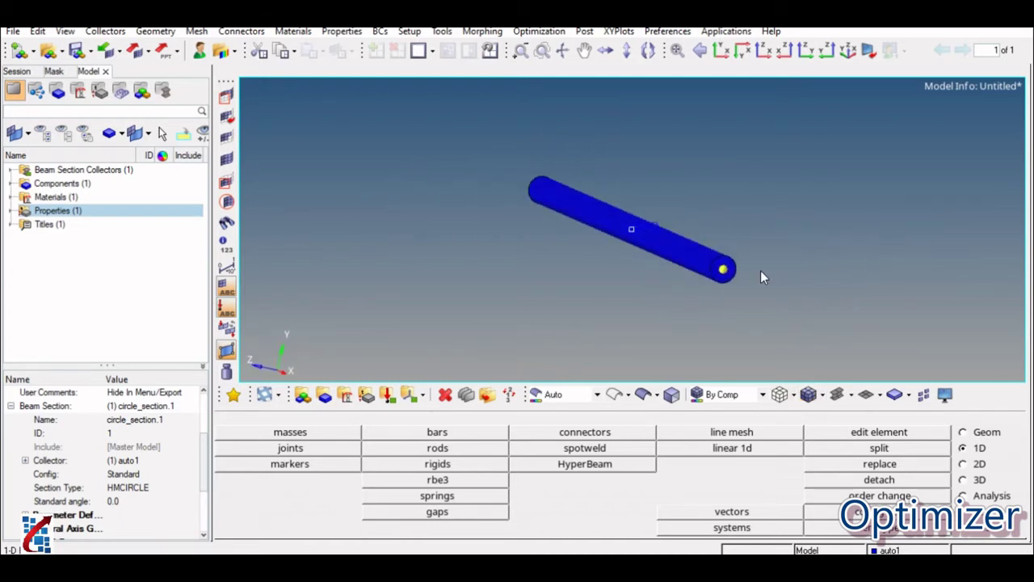
{"action": "scroll", "coordinate": [760, 272], "scroll_direction": "up", "scroll_amount": 3}
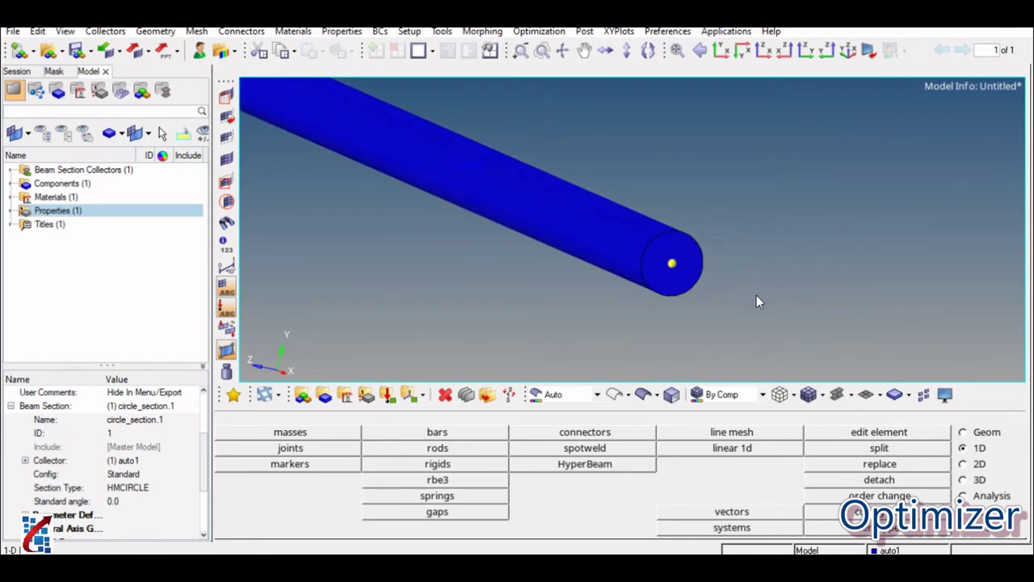
{"action": "scroll", "coordinate": [758, 297], "scroll_direction": "down", "scroll_amount": 1}
{"action": "scroll", "coordinate": [757, 305], "scroll_direction": "down", "scroll_amount": 2}
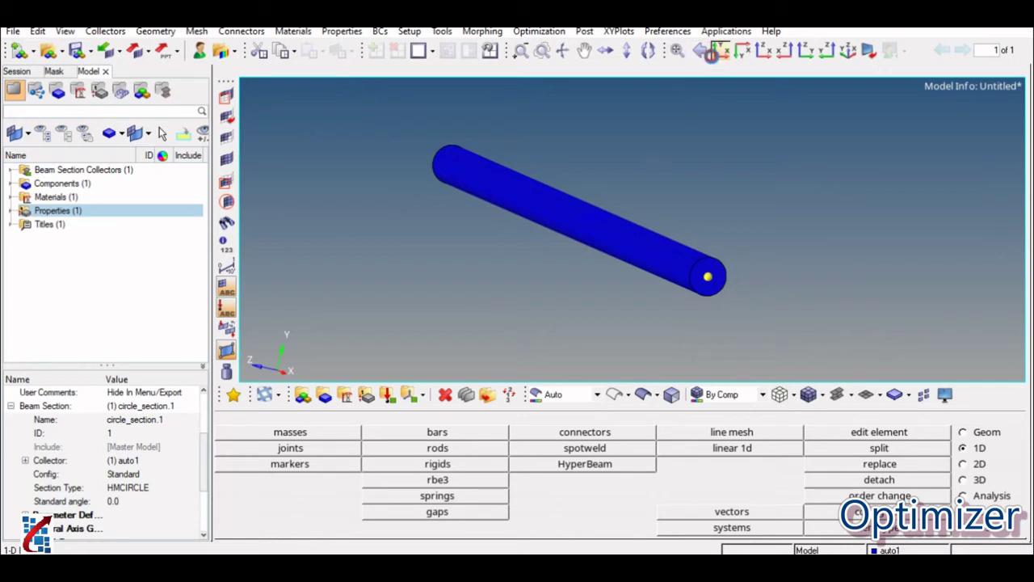
{"action": "left_click", "coordinate": [720, 50]}
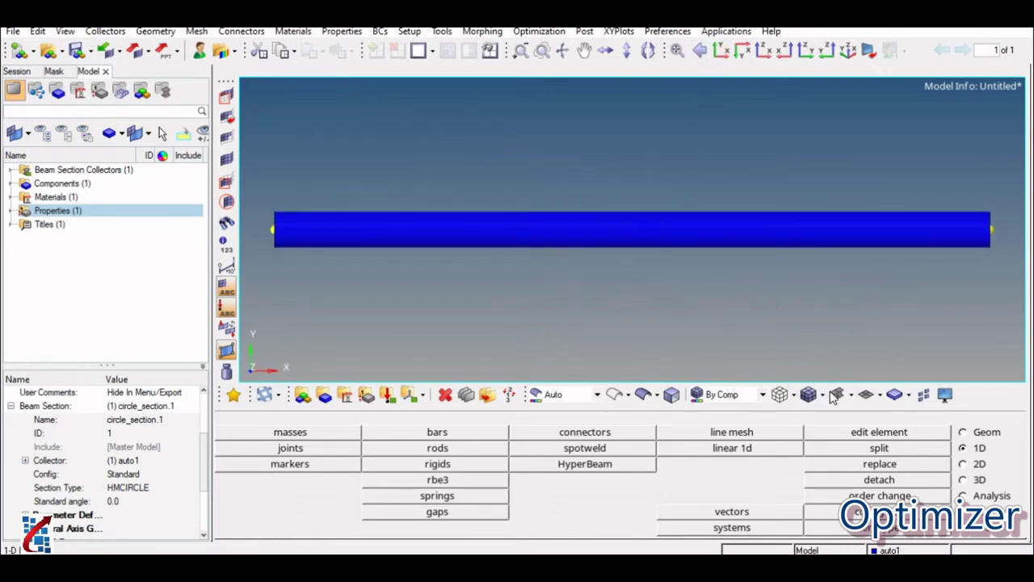
{"action": "left_click", "coordinate": [851, 421]}
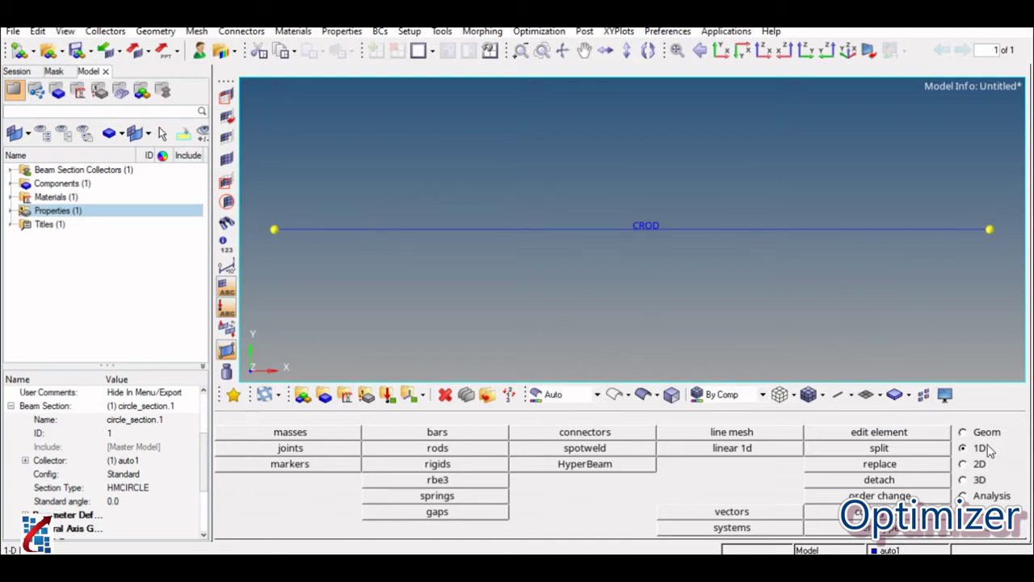
- Clear all temporary nodes from the model
{"action": "left_click", "coordinate": [964, 431]}
{"action": "left_click", "coordinate": [310, 466]}
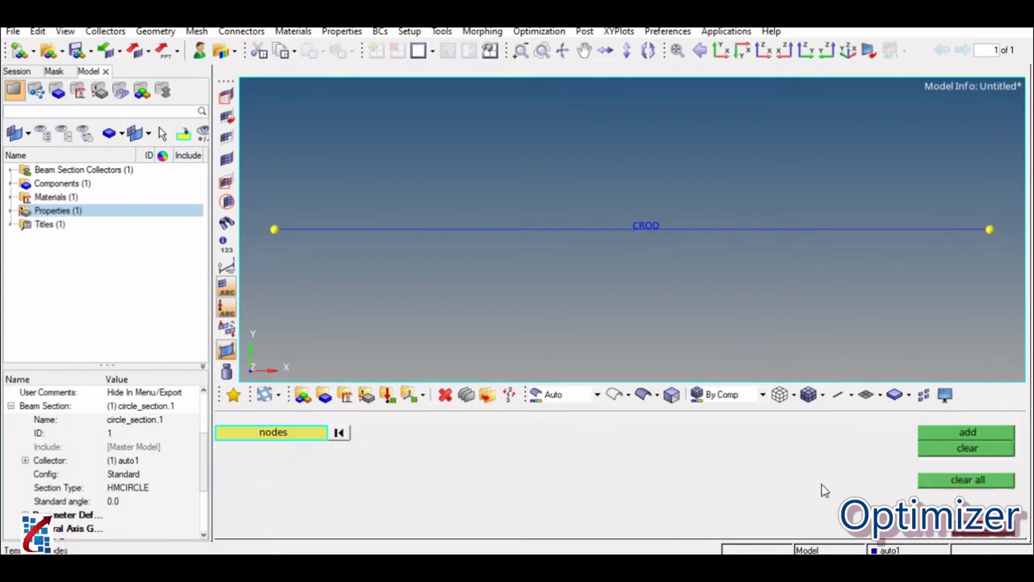
{"action": "left_click", "coordinate": [947, 482]}
{"action": "left_click", "coordinate": [982, 533]}
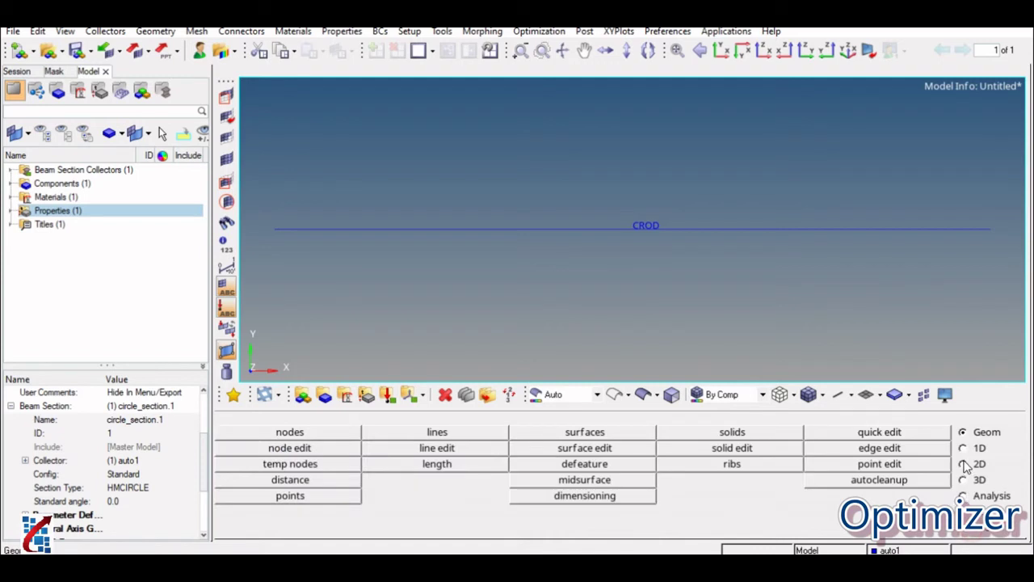
{"action": "left_click", "coordinate": [308, 464]}
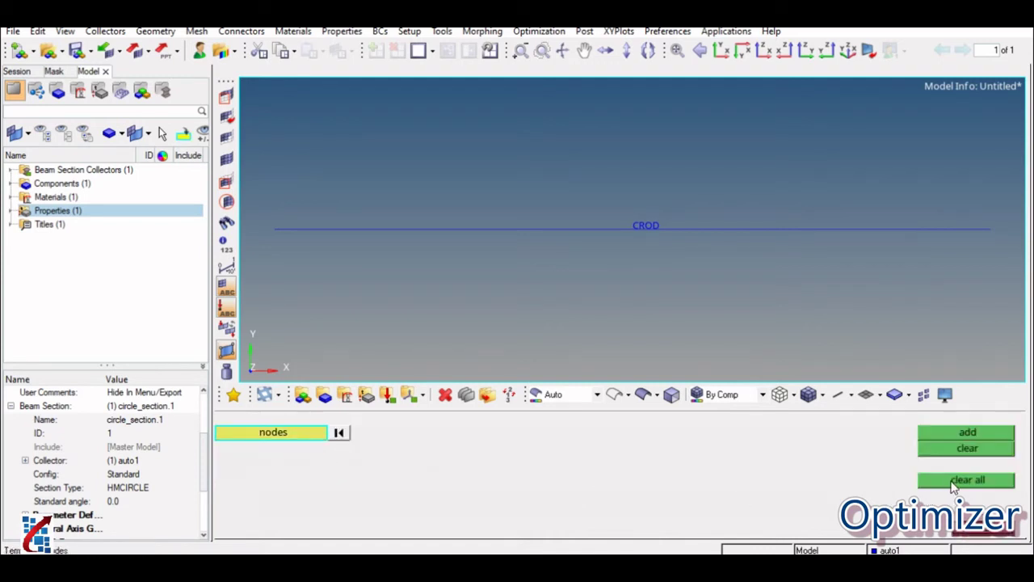
{"action": "left_click", "coordinate": [983, 533]}
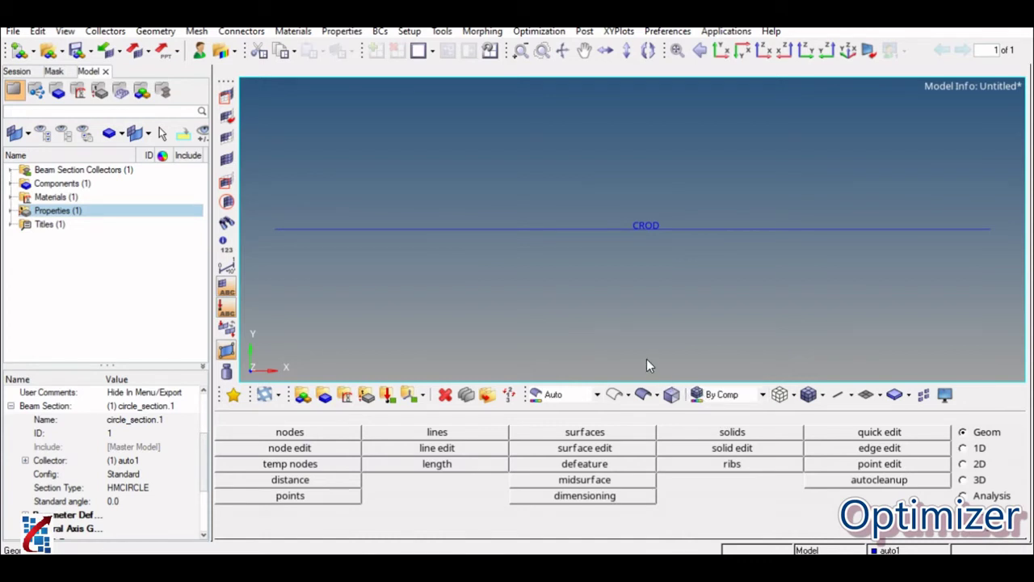
- Review the details of the material, beam section, property and component entries in the model
{"action": "left_click", "coordinate": [55, 196]}
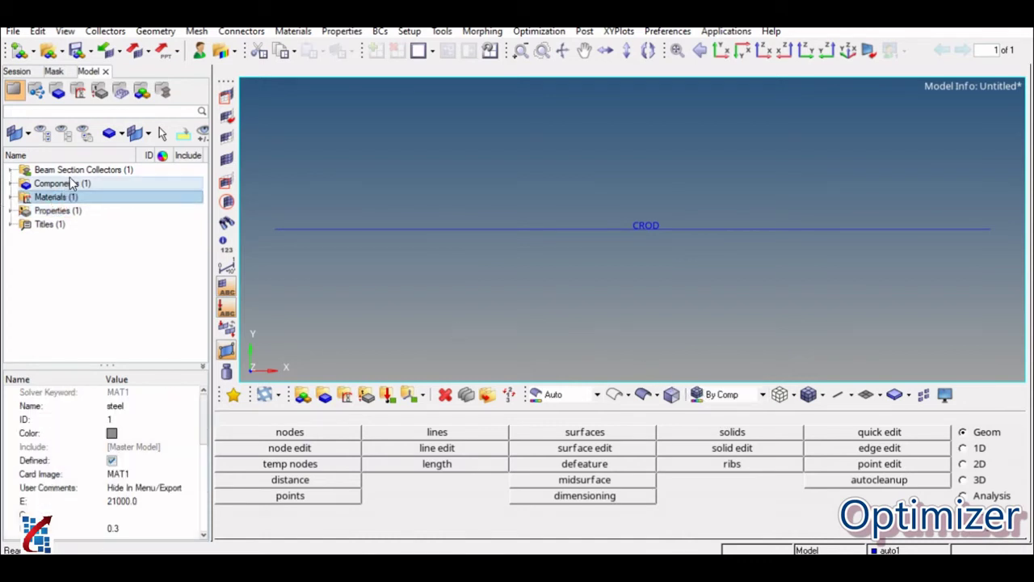
{"action": "left_click", "coordinate": [71, 171]}
{"action": "left_click", "coordinate": [58, 209]}
{"action": "left_click", "coordinate": [61, 183]}
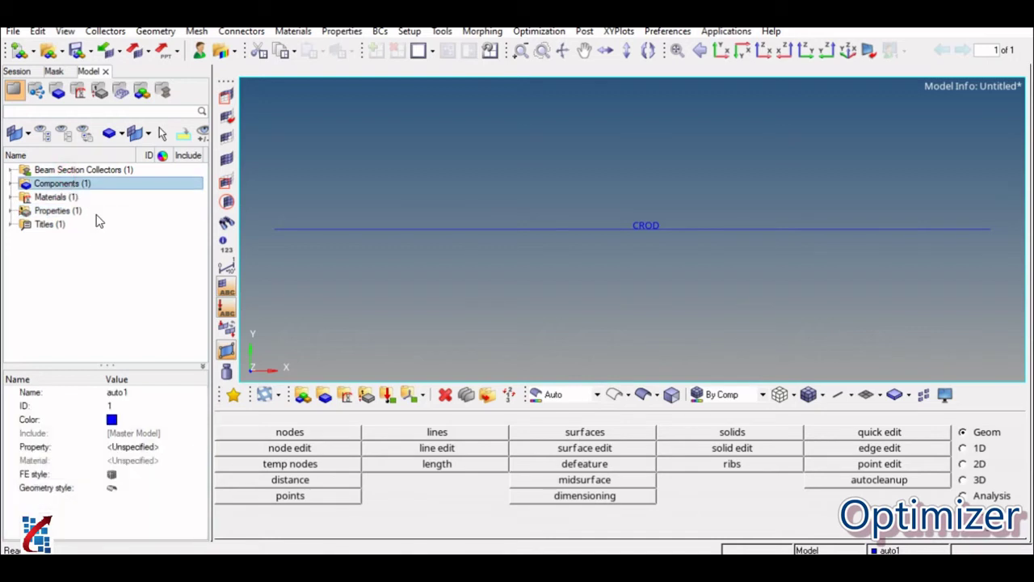
- Set the rod property's display colour to dark blue in the model tree
{"action": "left_click", "coordinate": [10, 211]}
{"action": "left_click", "coordinate": [160, 226]}
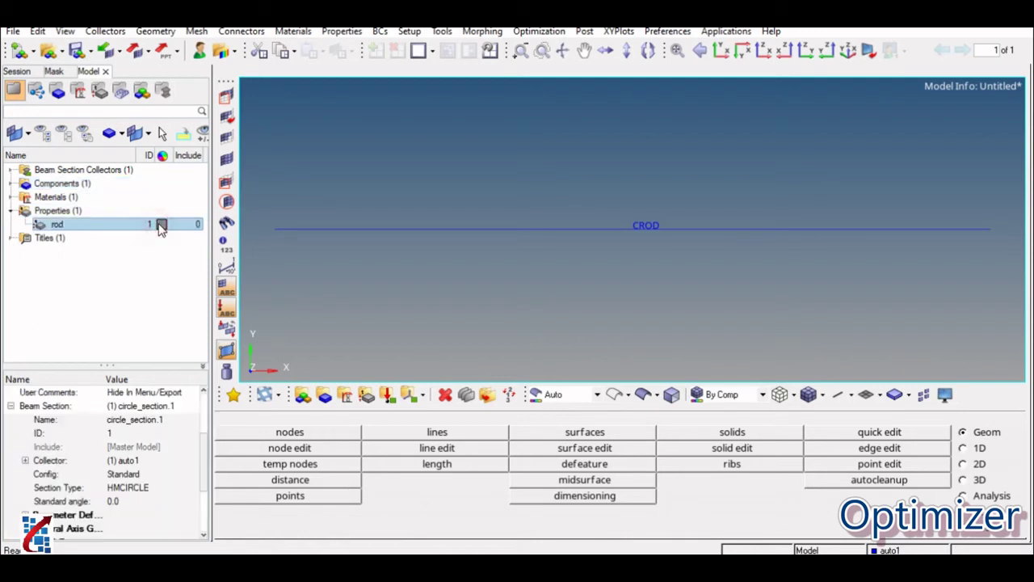
{"action": "left_click", "coordinate": [162, 226]}
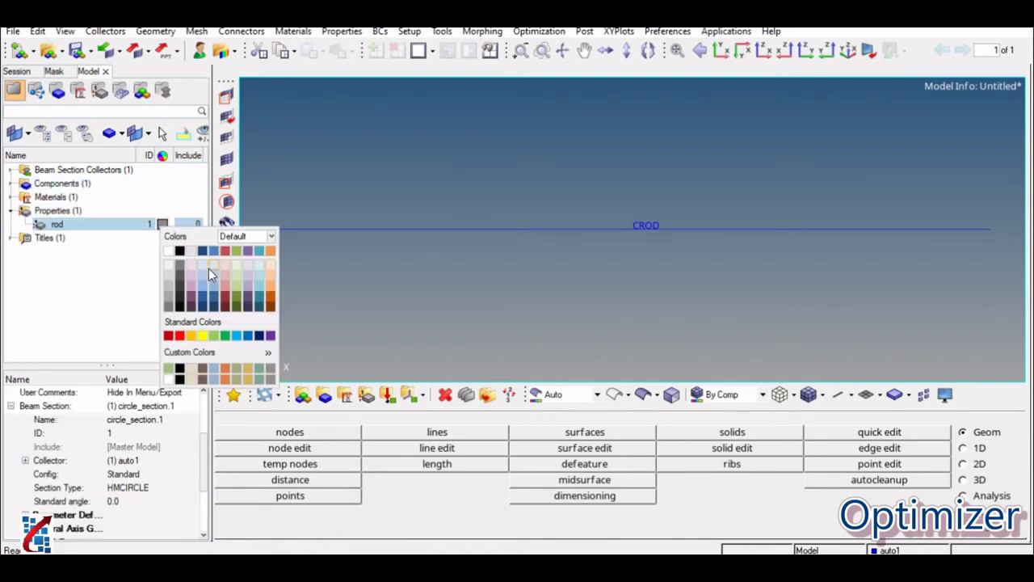
{"action": "left_click", "coordinate": [217, 304]}
{"action": "left_click", "coordinate": [129, 272]}
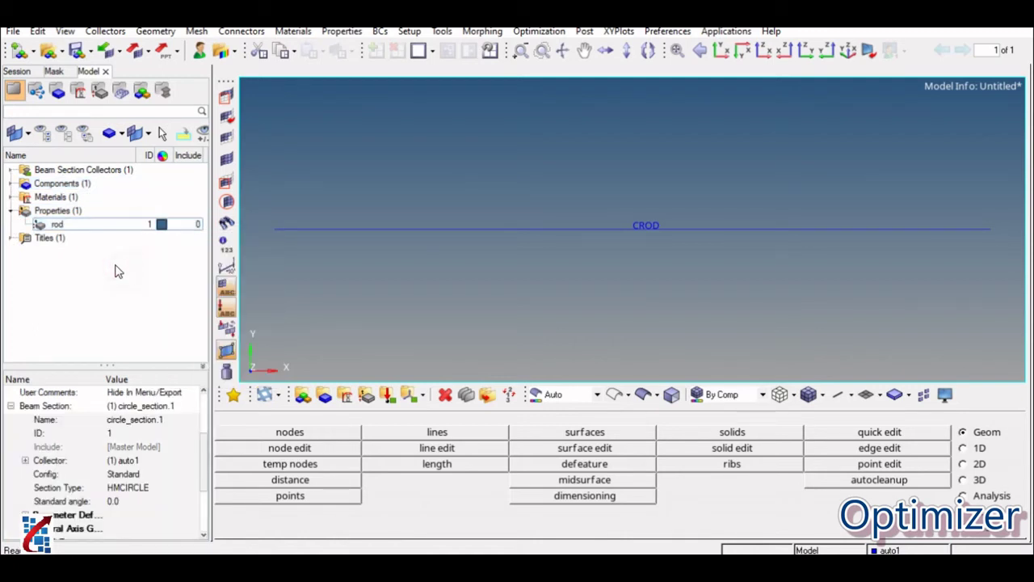
- List the component and material entries, and set the steel material's display colour to yellow
{"action": "left_click", "coordinate": [10, 184]}
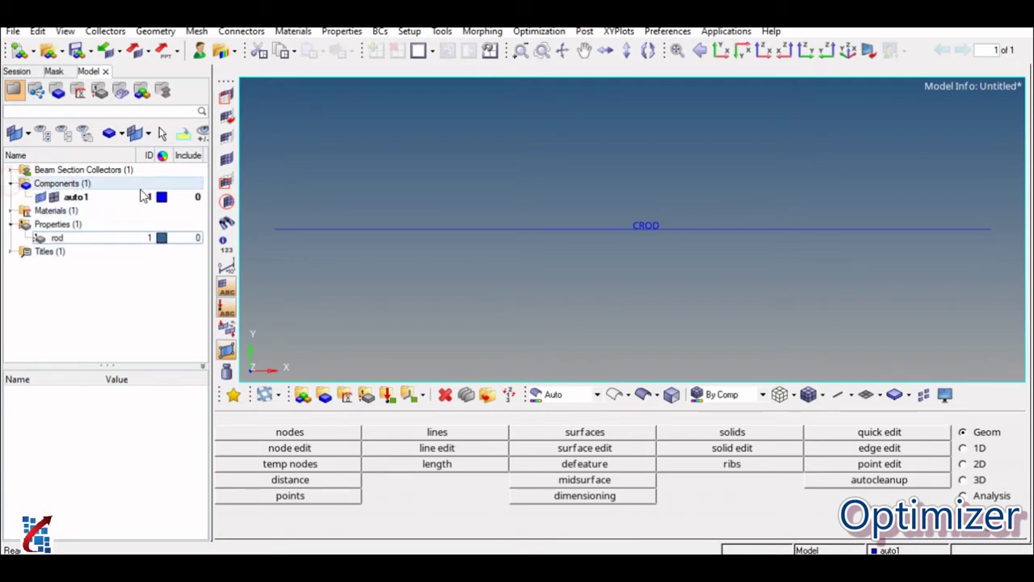
{"action": "left_click", "coordinate": [10, 211]}
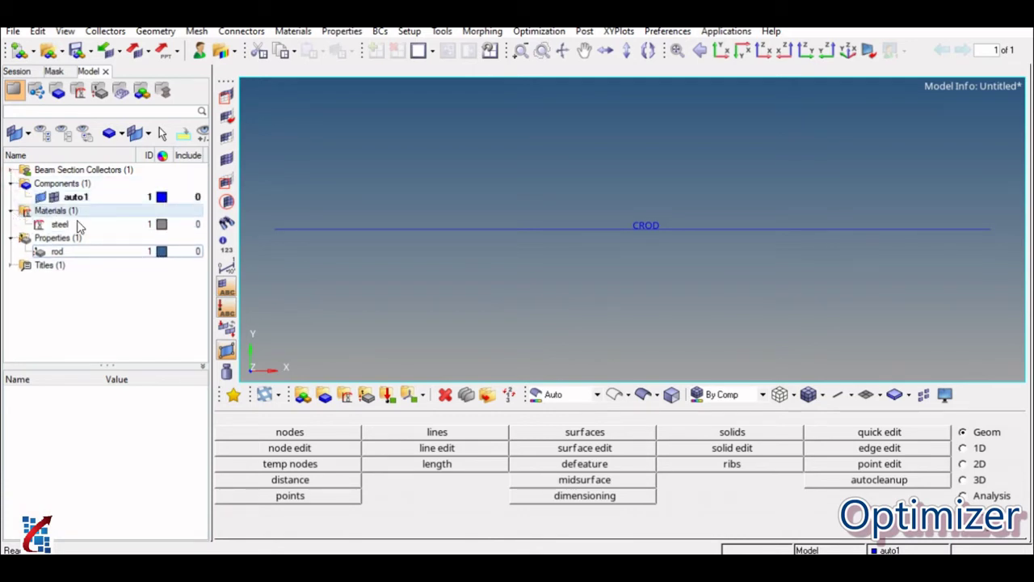
{"action": "left_click", "coordinate": [163, 225]}
{"action": "left_click", "coordinate": [209, 331]}
{"action": "left_click", "coordinate": [84, 335]}
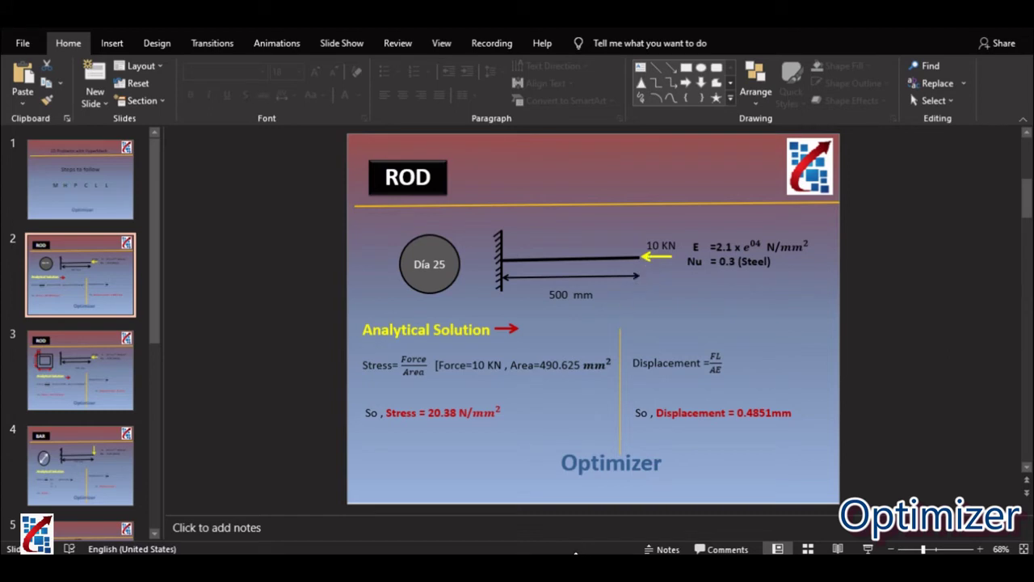
- Switch back to HyperMesh from the problem slide and create a load collector named spc with no card image
{"action": "left_click", "coordinate": [615, 565]}
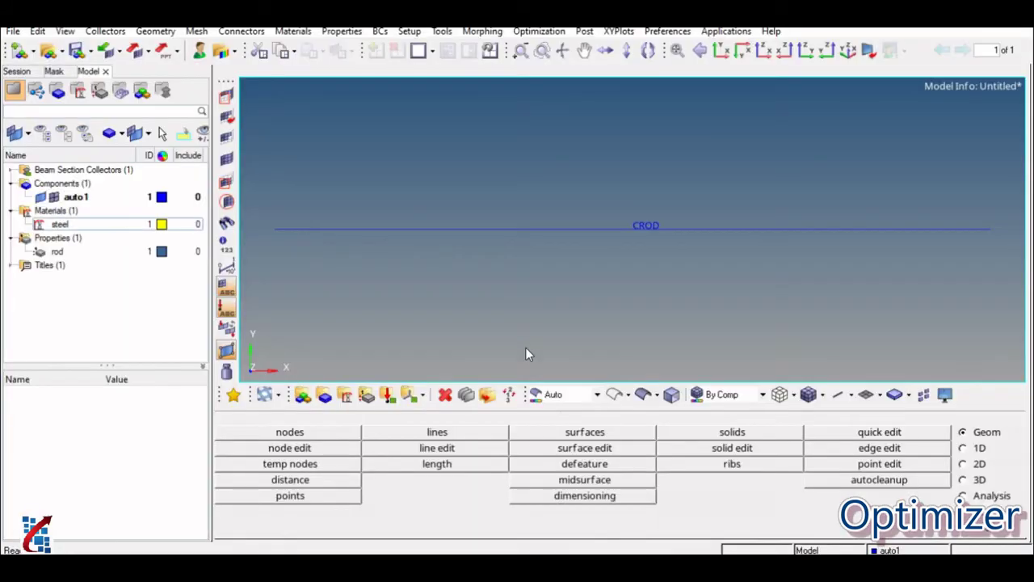
{"action": "left_click", "coordinate": [390, 396]}
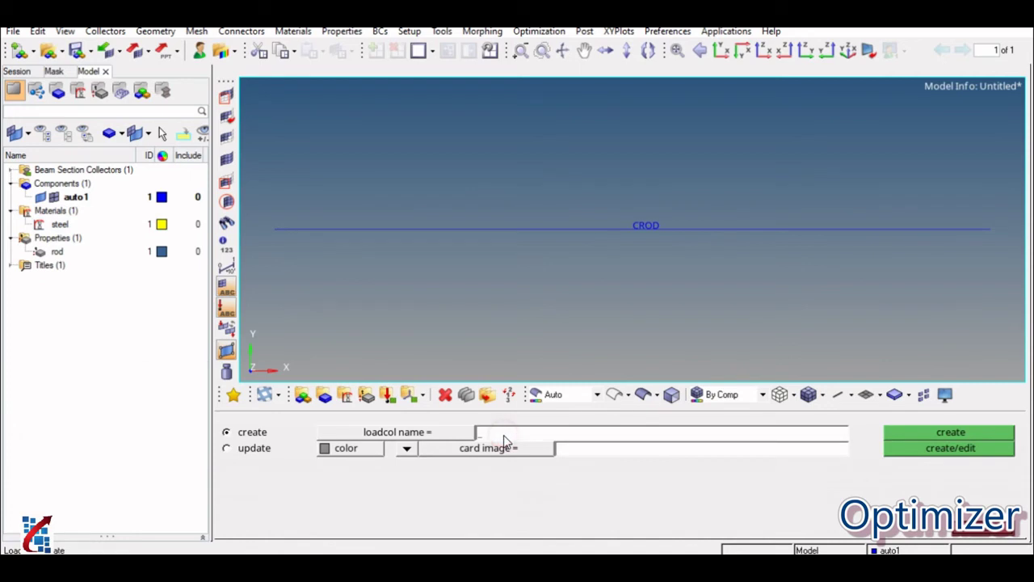
{"action": "type", "text": "spc"}
{"action": "left_click", "coordinate": [406, 450]}
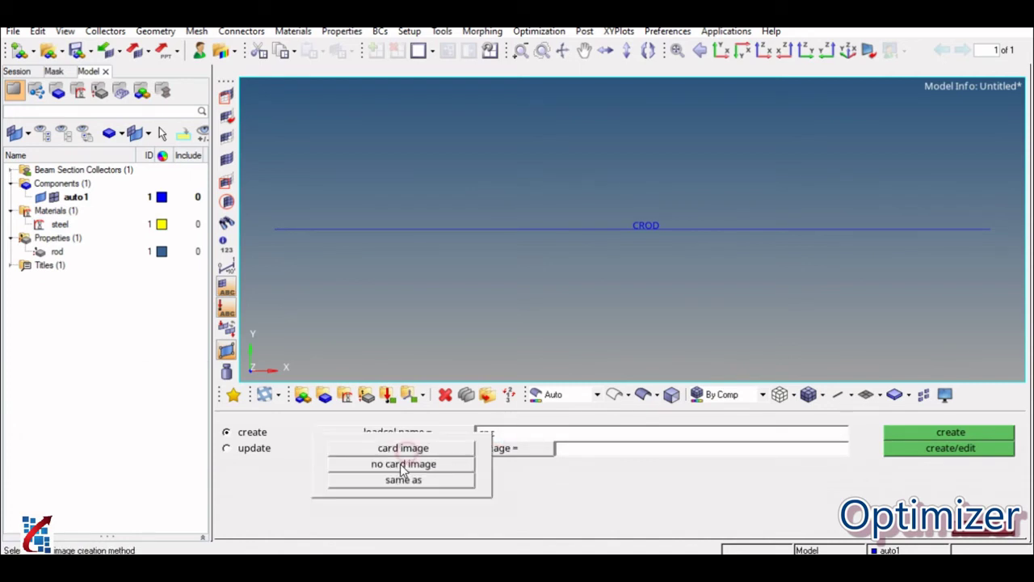
{"action": "left_click", "coordinate": [394, 467]}
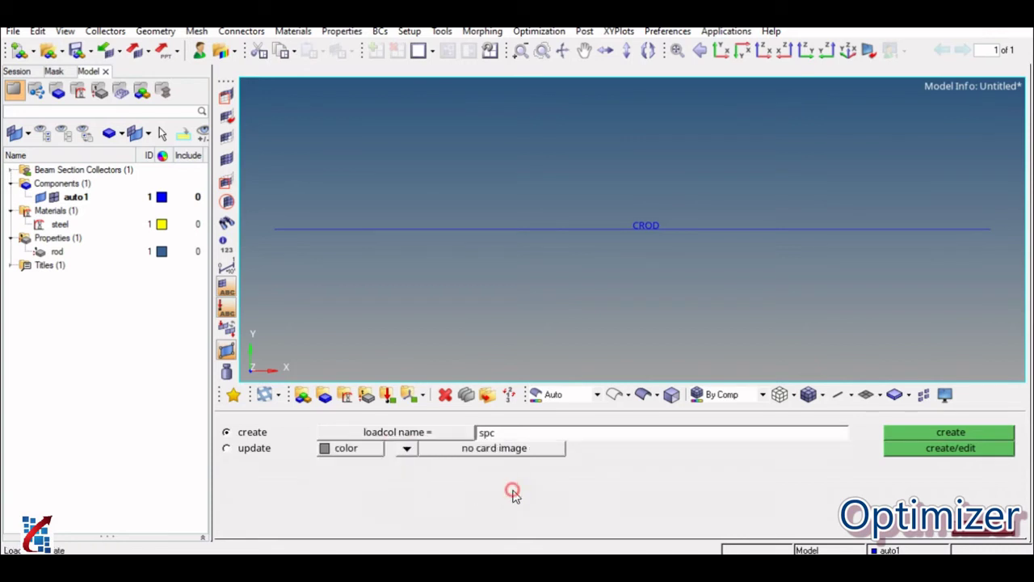
{"action": "left_click", "coordinate": [966, 434]}
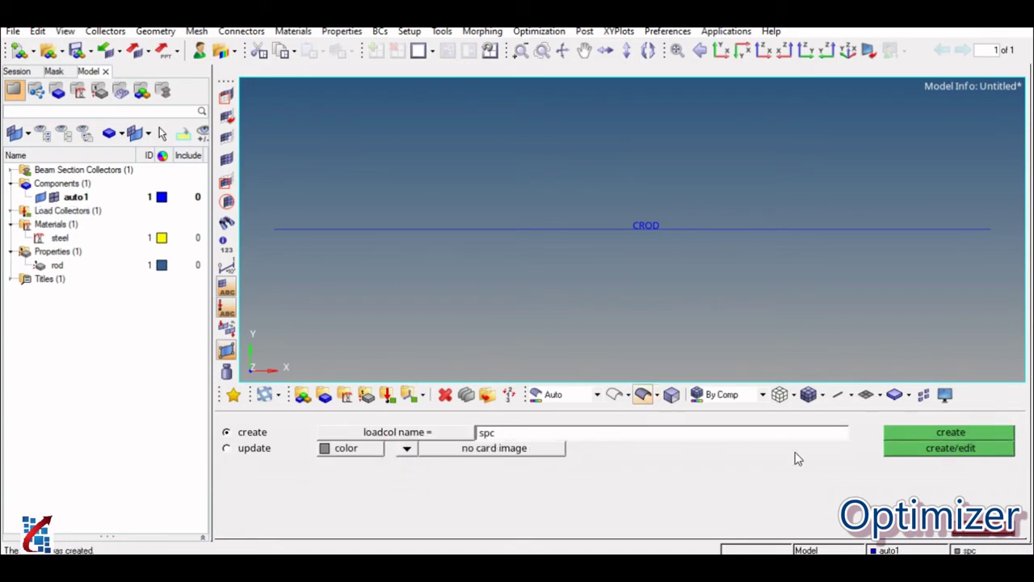
{"action": "left_click", "coordinate": [983, 530]}
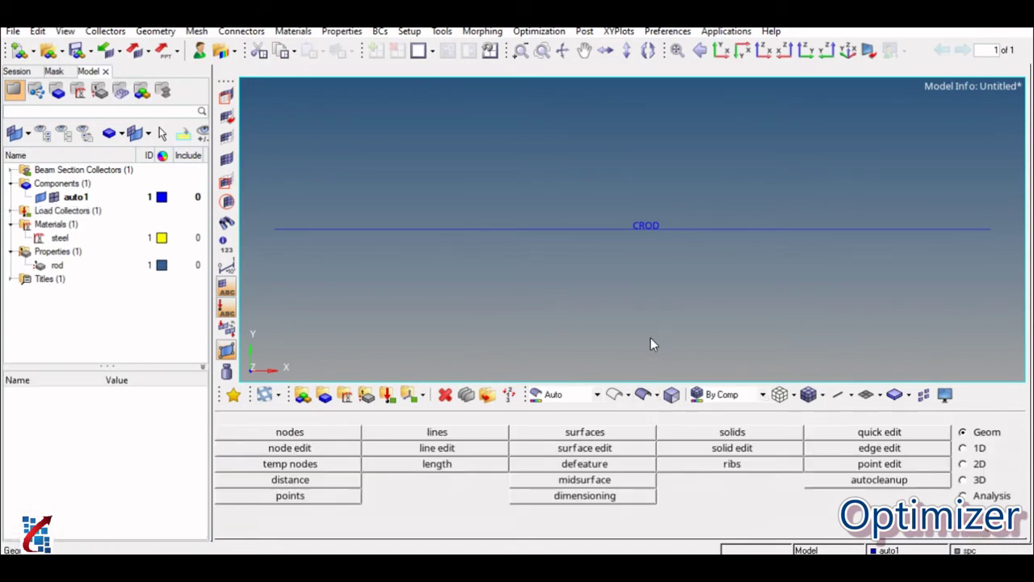
- Set the spc load collector's display colour to dark orange
{"action": "left_click", "coordinate": [32, 266]}
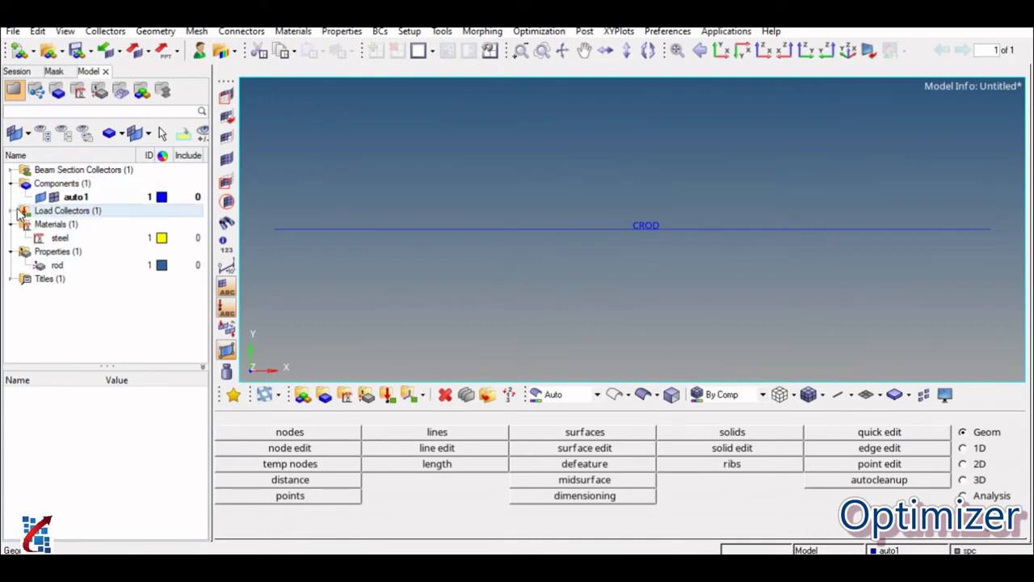
{"action": "left_click", "coordinate": [11, 210]}
{"action": "left_click", "coordinate": [162, 223]}
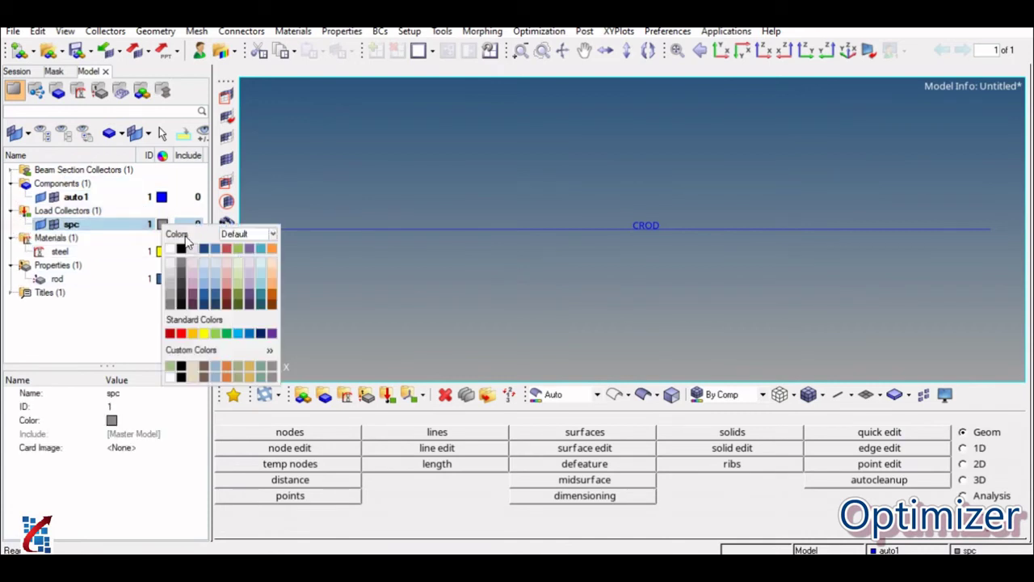
{"action": "left_click", "coordinate": [272, 299]}
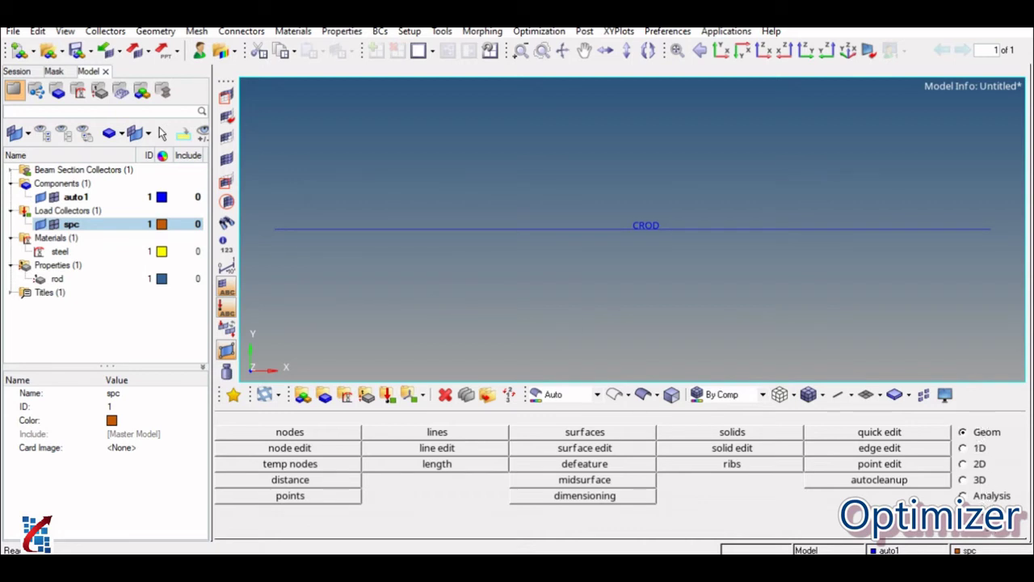
- Create an SPC constraint on the rod's left end node, fixing dof1 to dof6 at 0
{"action": "left_click", "coordinate": [971, 498]}
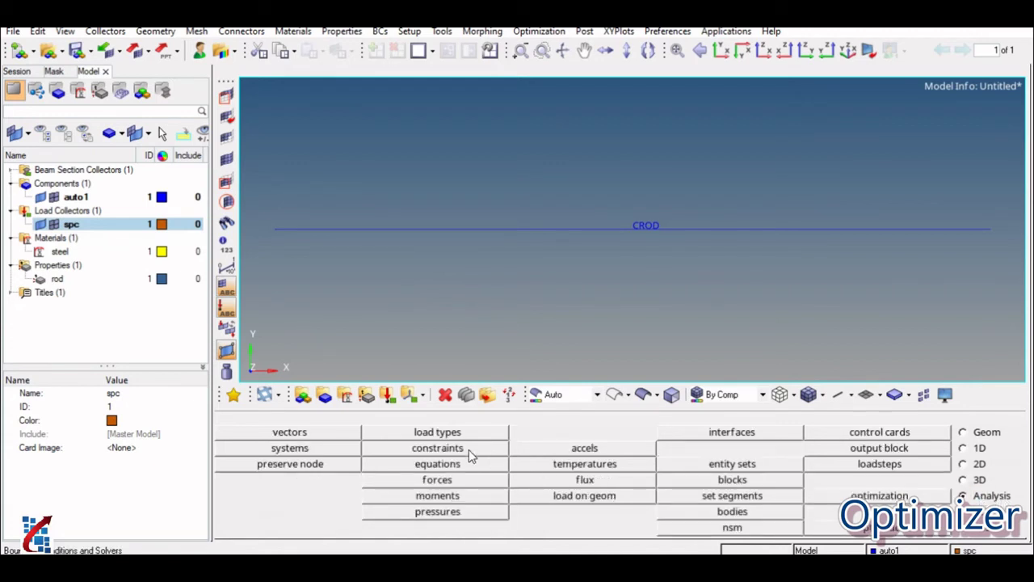
{"action": "left_click", "coordinate": [442, 451]}
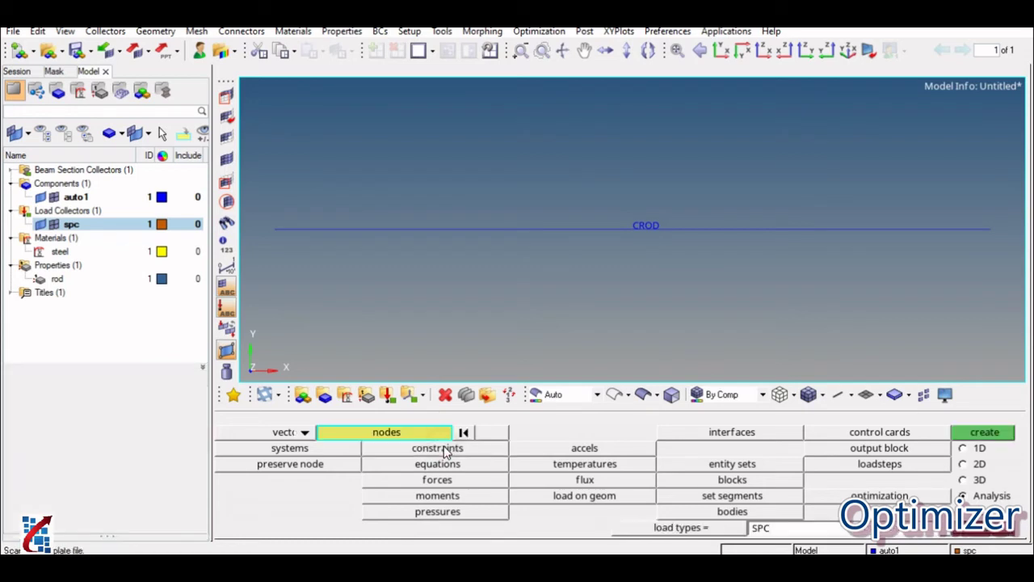
{"action": "left_click", "coordinate": [274, 229]}
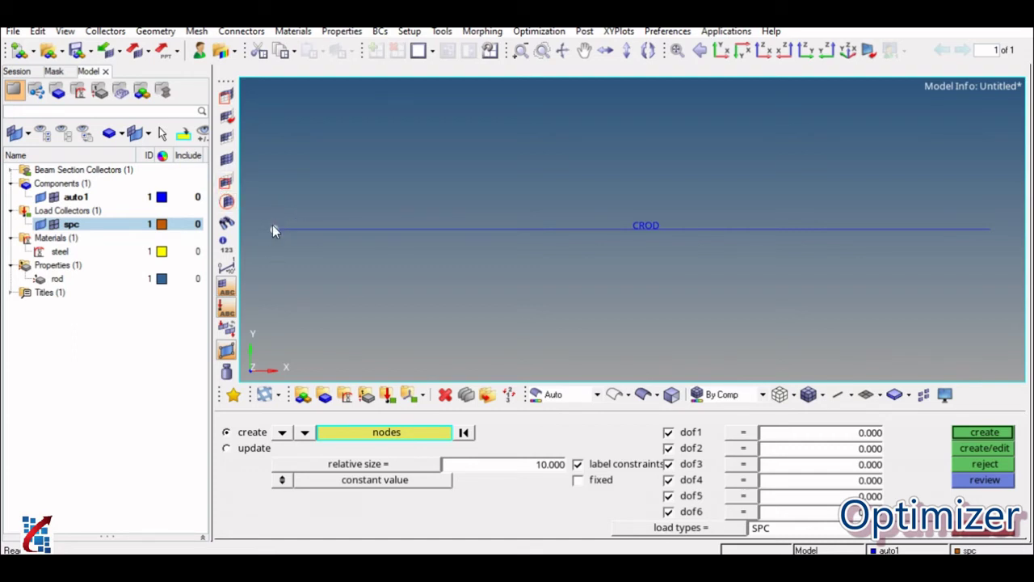
{"action": "left_click", "coordinate": [978, 433]}
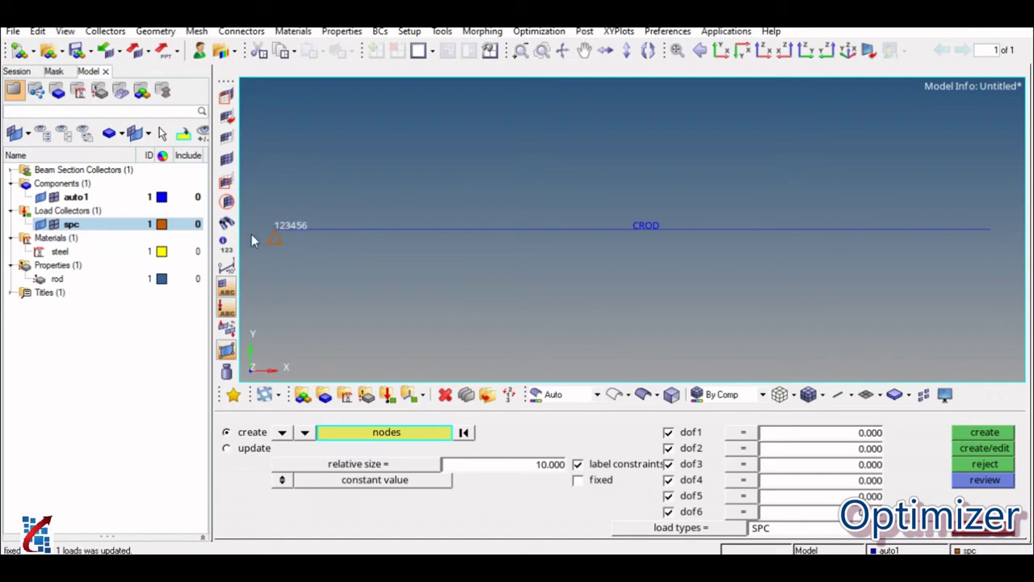
{"action": "left_click", "coordinate": [980, 536]}
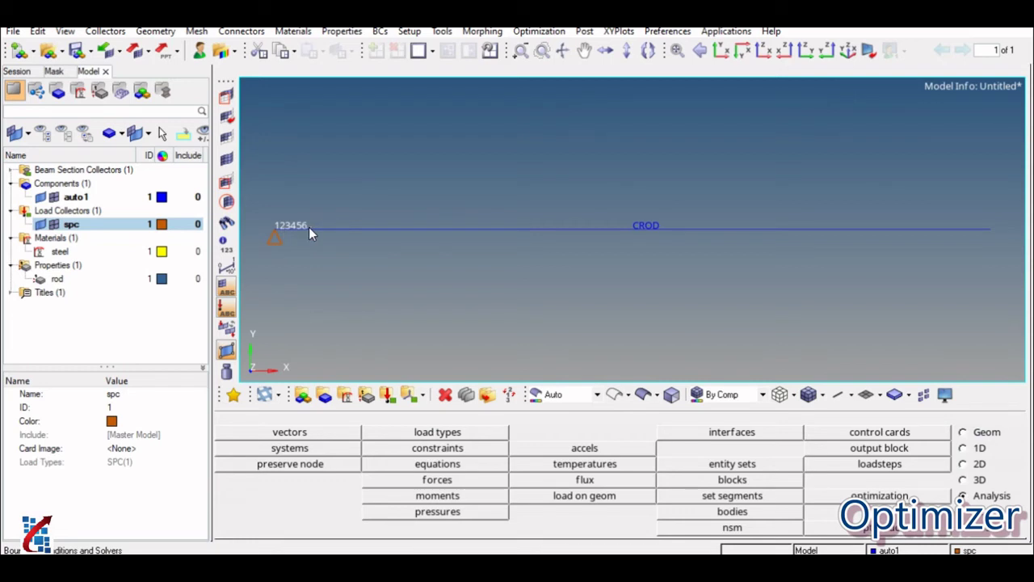
- Create a second load collector named force with no card image
{"action": "left_click", "coordinate": [387, 395]}
{"action": "left_click", "coordinate": [485, 435]}
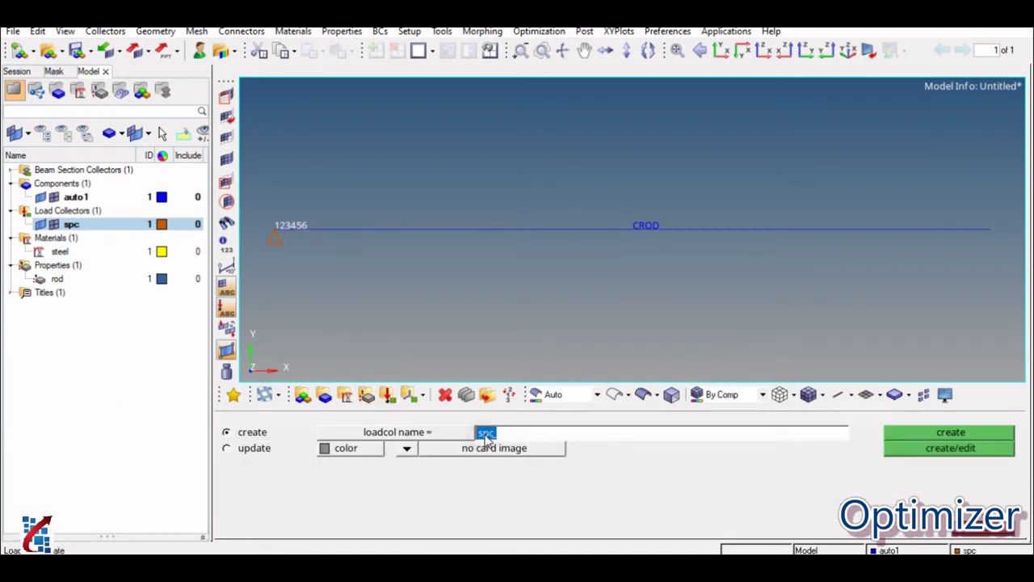
{"action": "type", "text": "force"}
{"action": "left_click", "coordinate": [927, 436]}
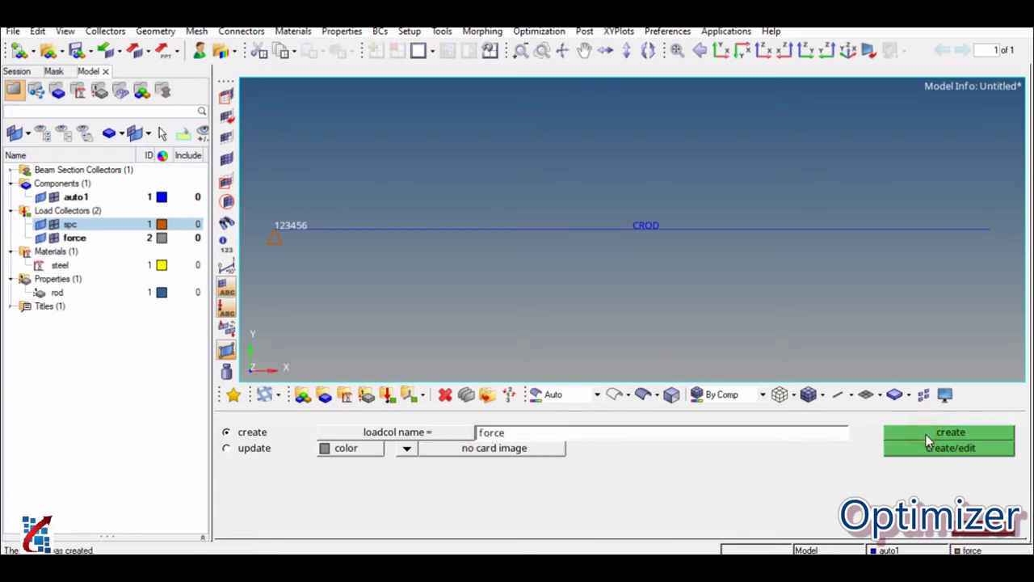
{"action": "left_click", "coordinate": [987, 531]}
- Set the force load collector's display colour to red
{"action": "left_click", "coordinate": [147, 240]}
{"action": "left_click", "coordinate": [163, 239]}
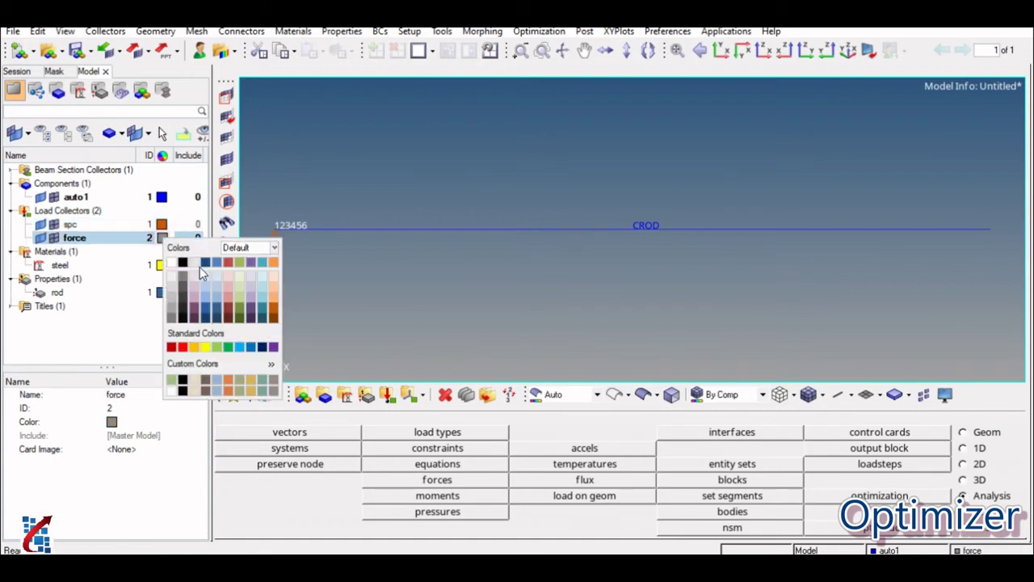
{"action": "left_click", "coordinate": [183, 349]}
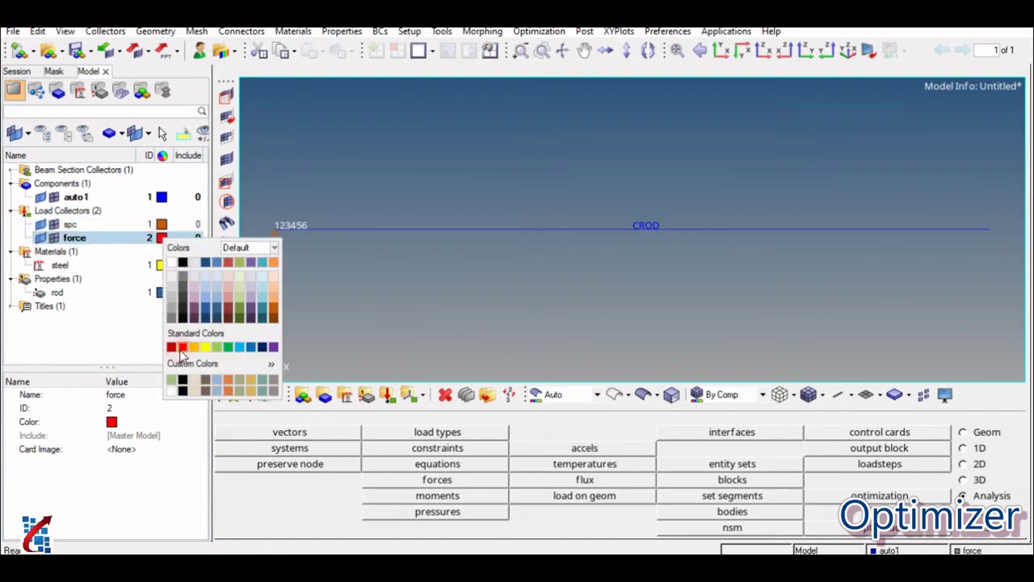
{"action": "left_click", "coordinate": [477, 315]}
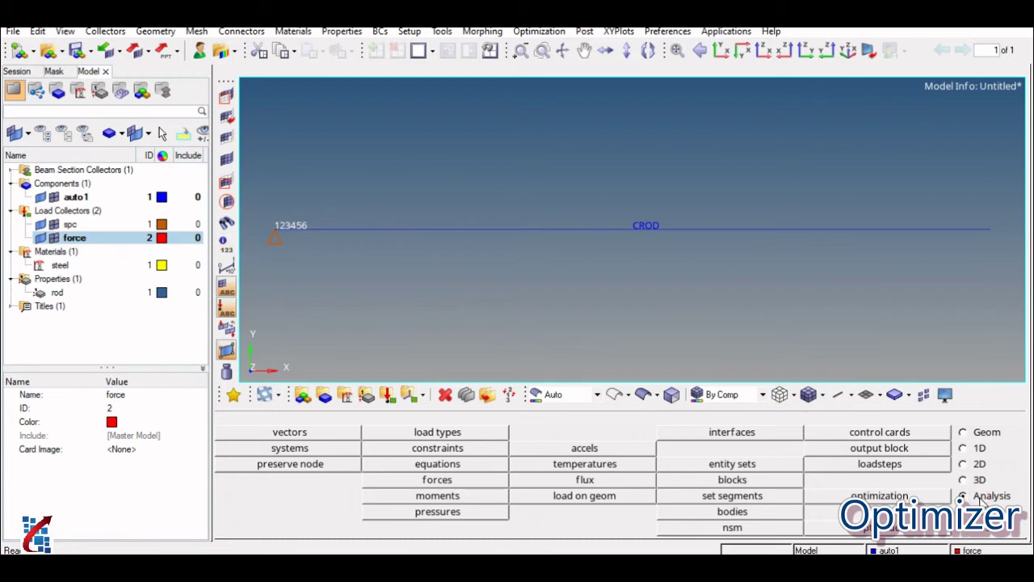
- Check the load direction on the problem slide and create a force of magnitude -10000 along the x-axis on the rod's right end node
{"action": "left_click", "coordinate": [441, 483]}
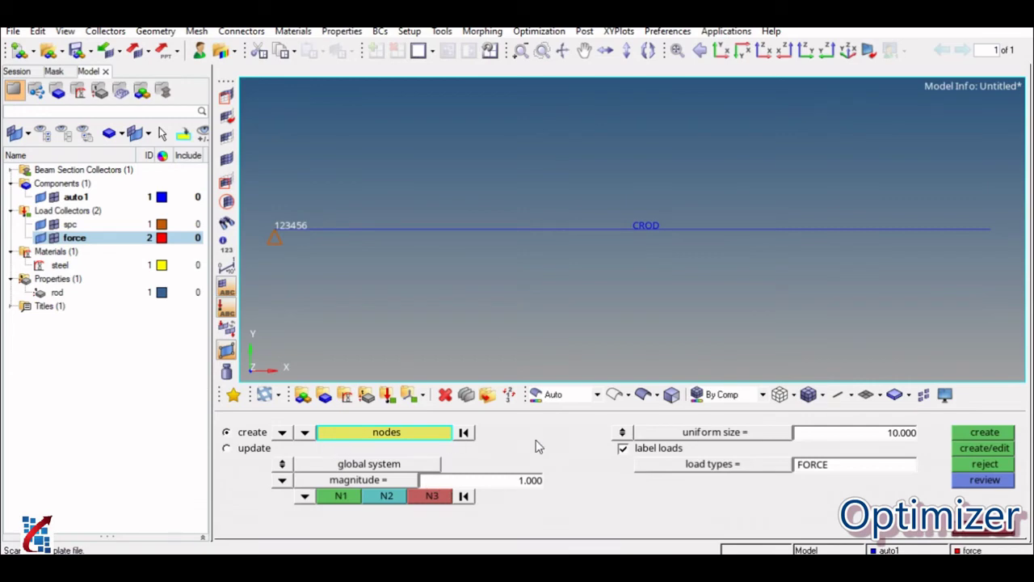
{"action": "key", "text": "alt+Tab"}
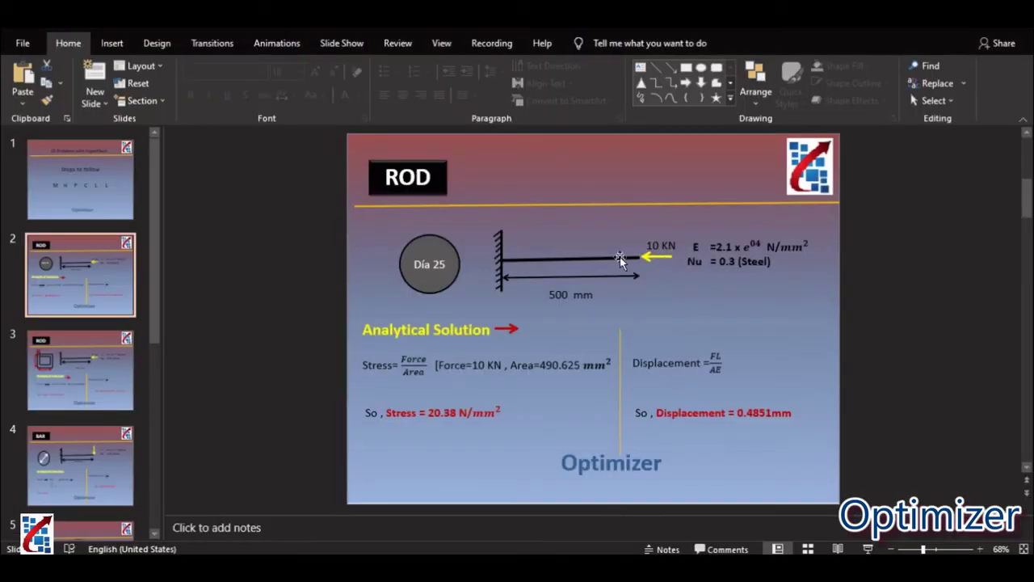
{"action": "key", "text": "alt+Tab"}
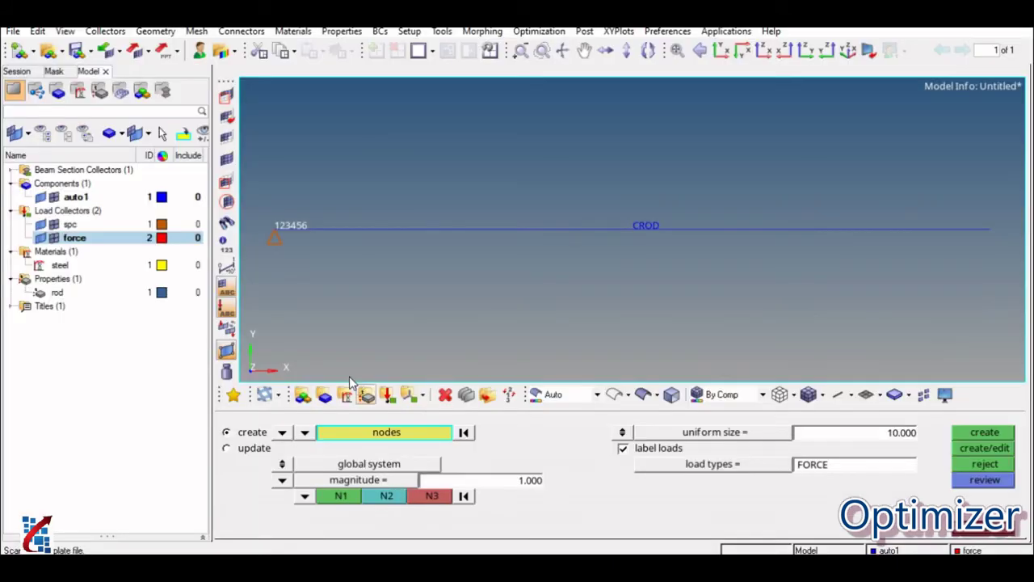
{"action": "left_click", "coordinate": [305, 496]}
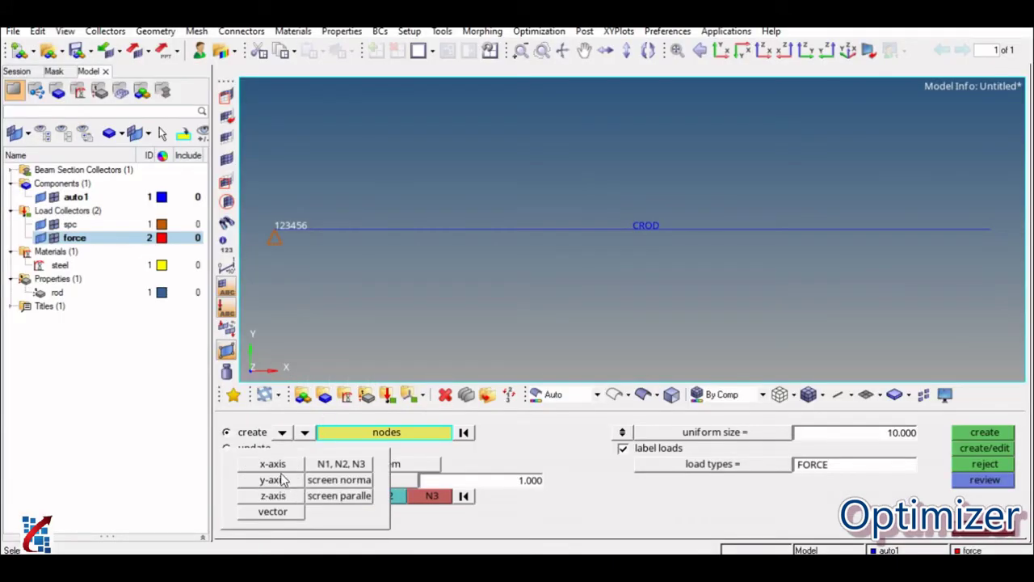
{"action": "left_click", "coordinate": [276, 465]}
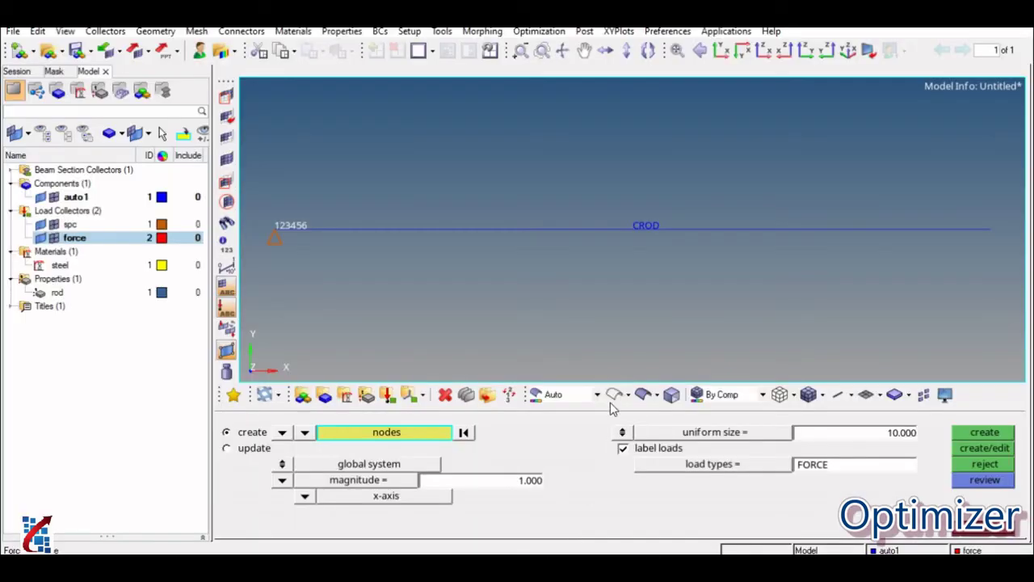
{"action": "left_click", "coordinate": [521, 480]}
{"action": "type", "text": "-100000"}
{"action": "key", "text": "BackSpace"}
{"action": "key", "text": "Return"}
{"action": "left_click", "coordinate": [987, 240]}
{"action": "left_click", "coordinate": [980, 433]}
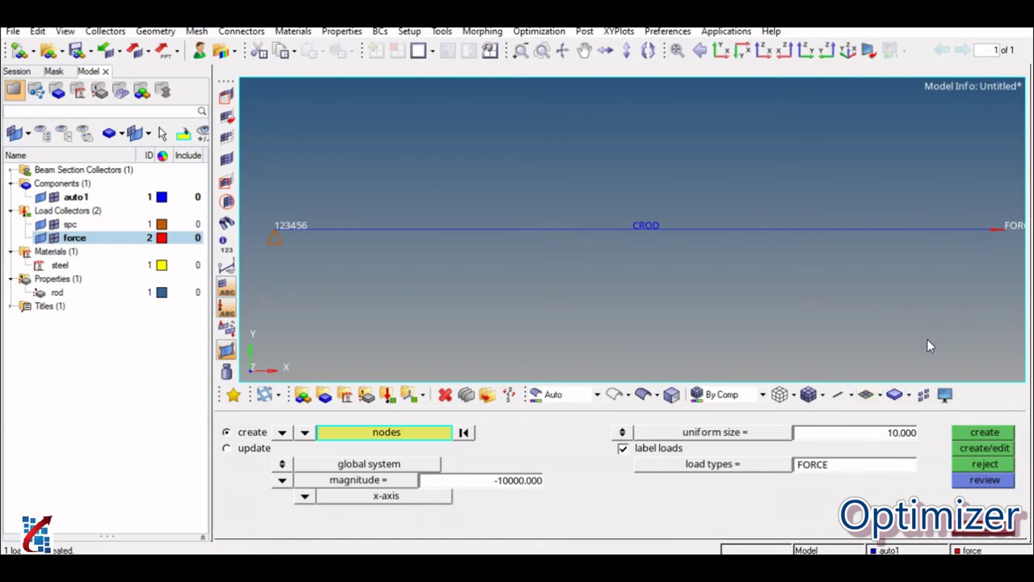
- Set the uniform display size of the force arrow to 50 and leave the forces definition
{"action": "left_click", "coordinate": [895, 435]}
{"action": "type", "text": "50"}
{"action": "key", "text": "Return"}
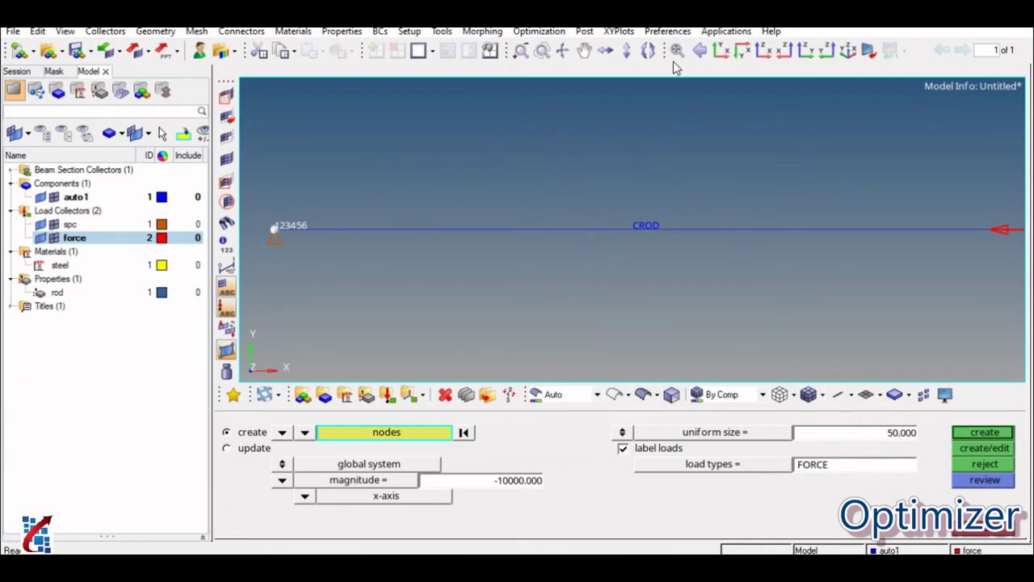
{"action": "scroll", "coordinate": [629, 252], "scroll_direction": "down", "scroll_amount": 1}
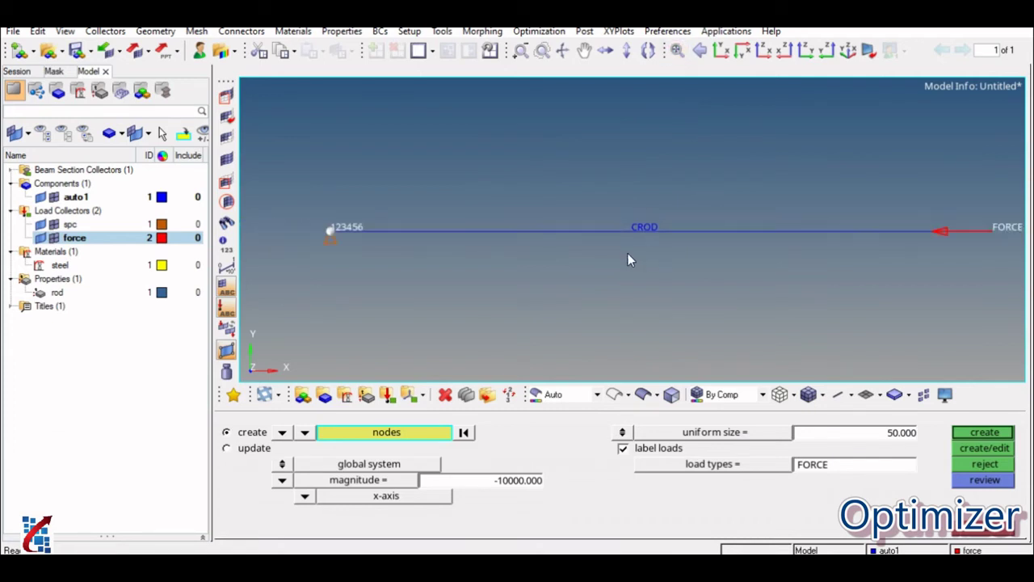
{"action": "scroll", "coordinate": [597, 274], "scroll_direction": "down", "scroll_amount": 2}
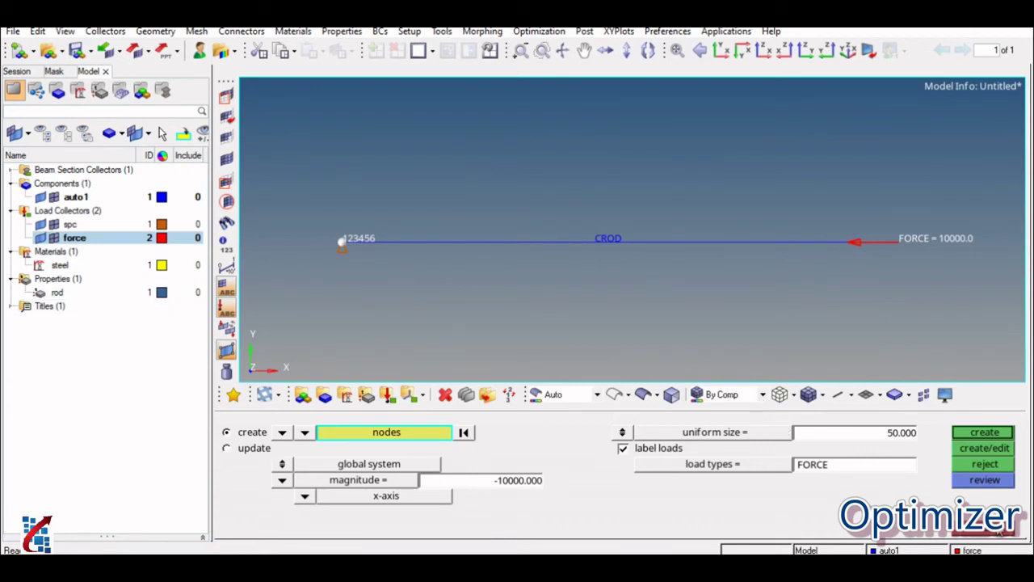
{"action": "left_click", "coordinate": [962, 496]}
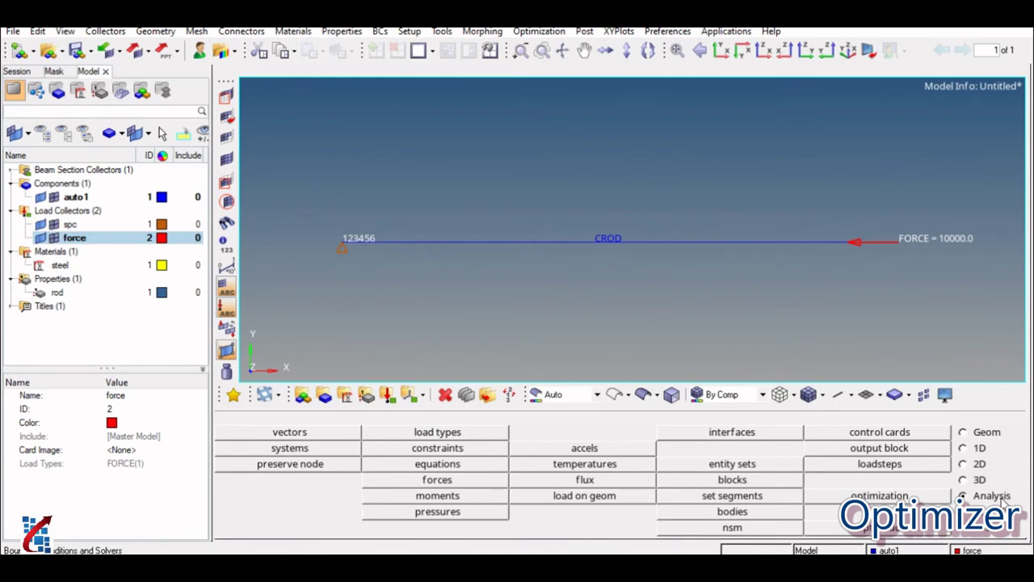
- Create a linear static load step named rod that uses the spc collector as SPC and the force collector as LOAD
{"action": "left_click", "coordinate": [855, 466]}
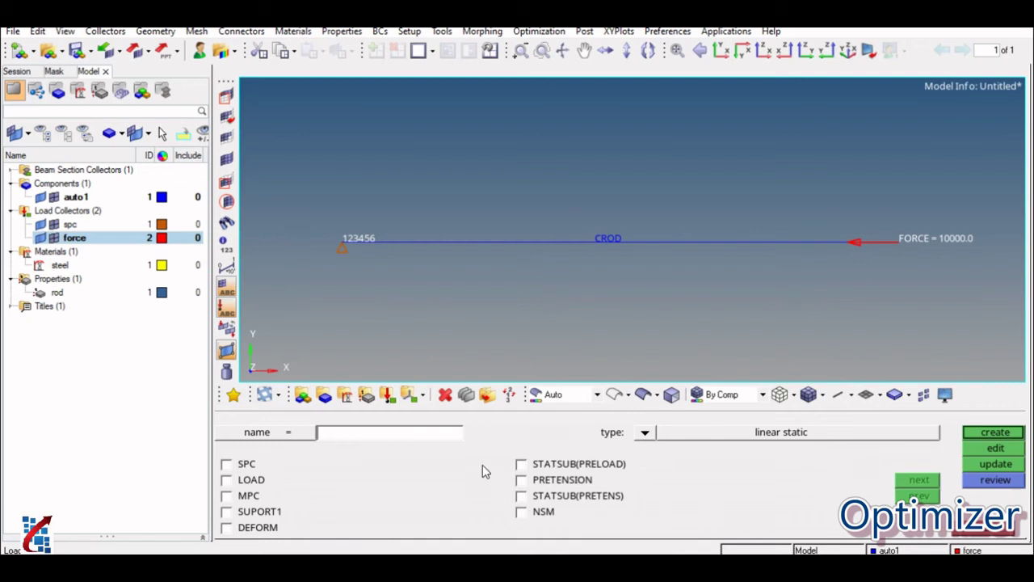
{"action": "left_click", "coordinate": [365, 437]}
{"action": "type", "text": "rod"}
{"action": "left_click", "coordinate": [236, 464]}
{"action": "left_click", "coordinate": [240, 483]}
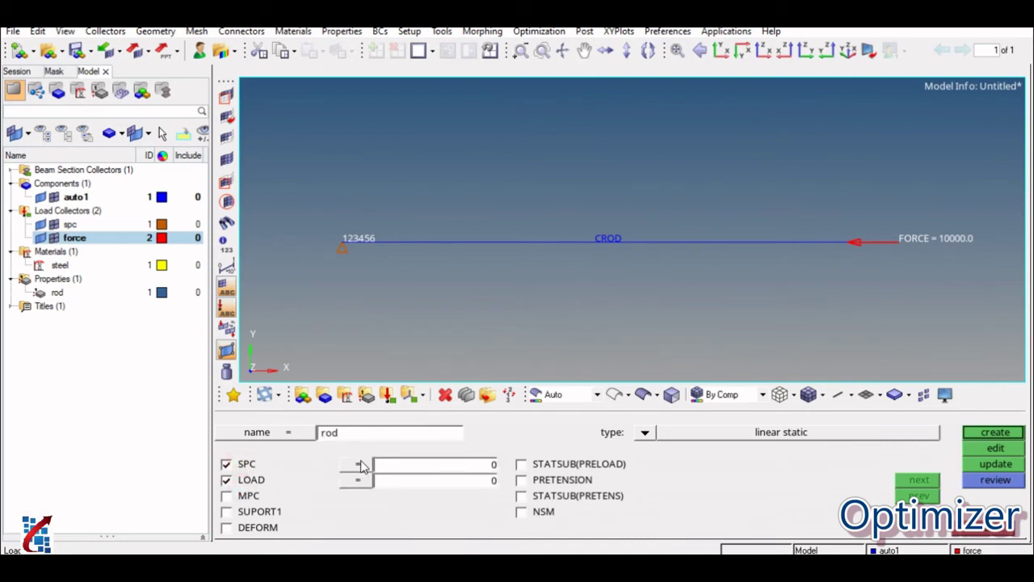
{"action": "left_click", "coordinate": [361, 466]}
{"action": "left_click", "coordinate": [278, 431]}
{"action": "left_click", "coordinate": [358, 480]}
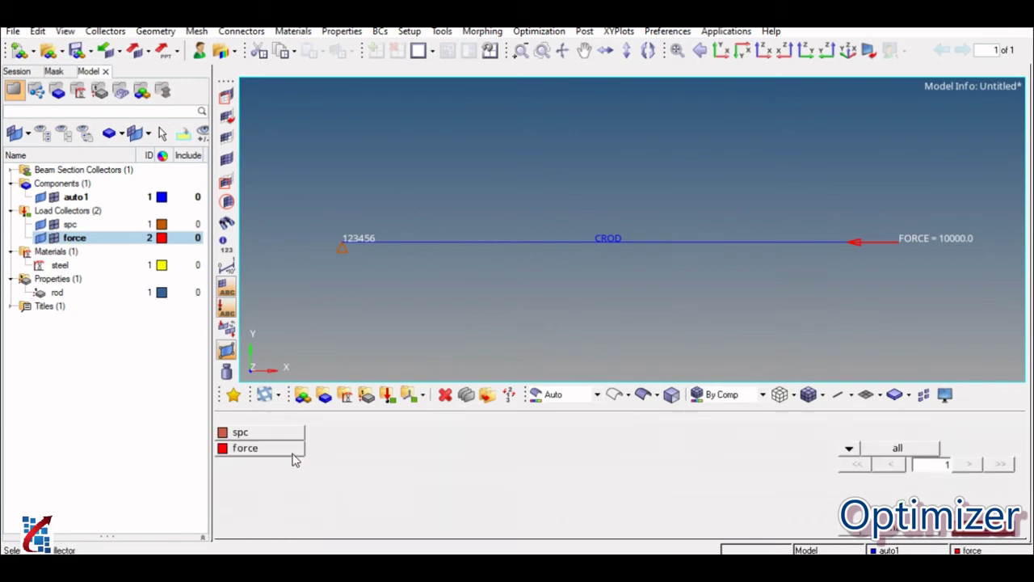
{"action": "left_click", "coordinate": [272, 449]}
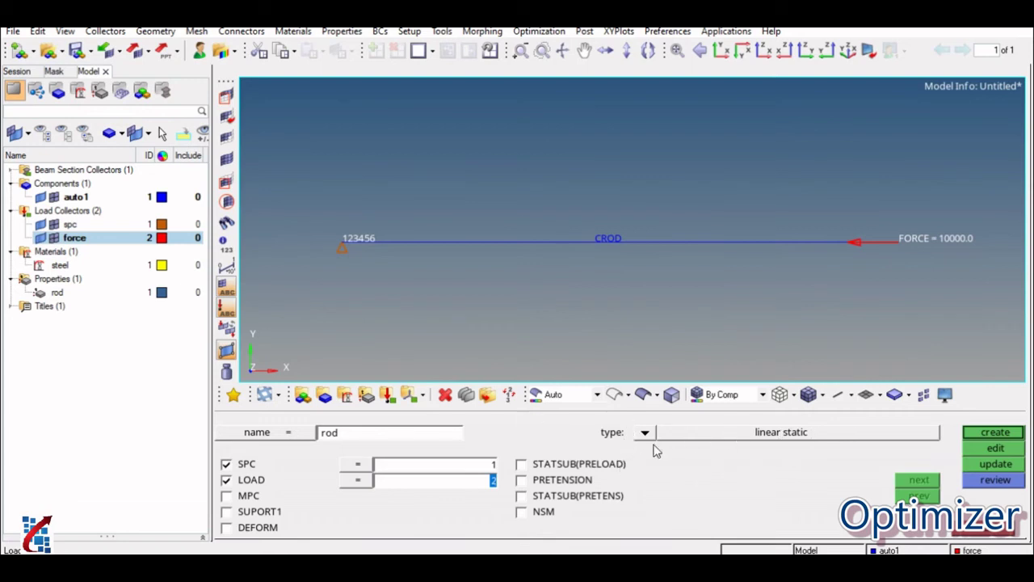
{"action": "left_click", "coordinate": [997, 433]}
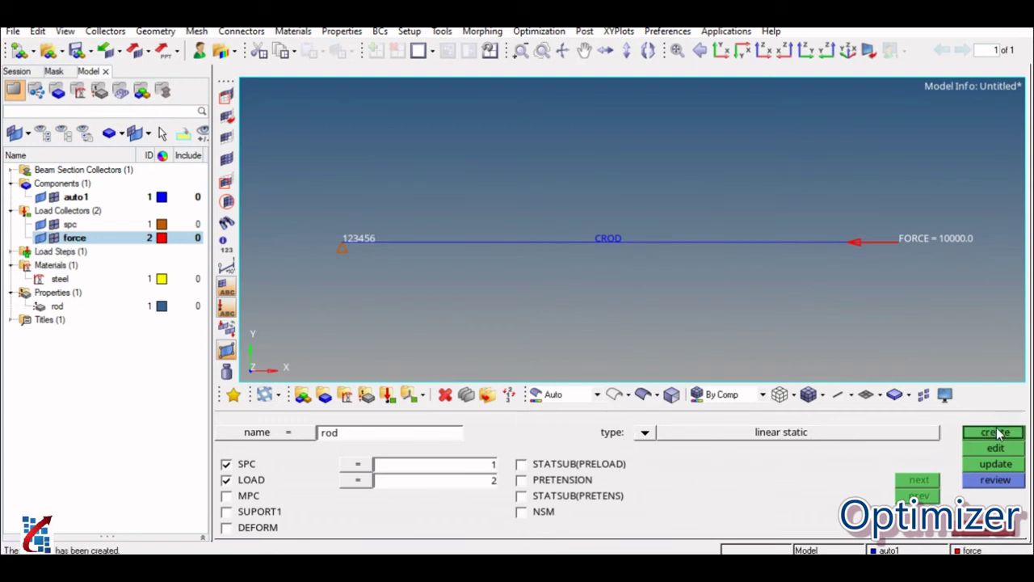
{"action": "left_click", "coordinate": [986, 535]}
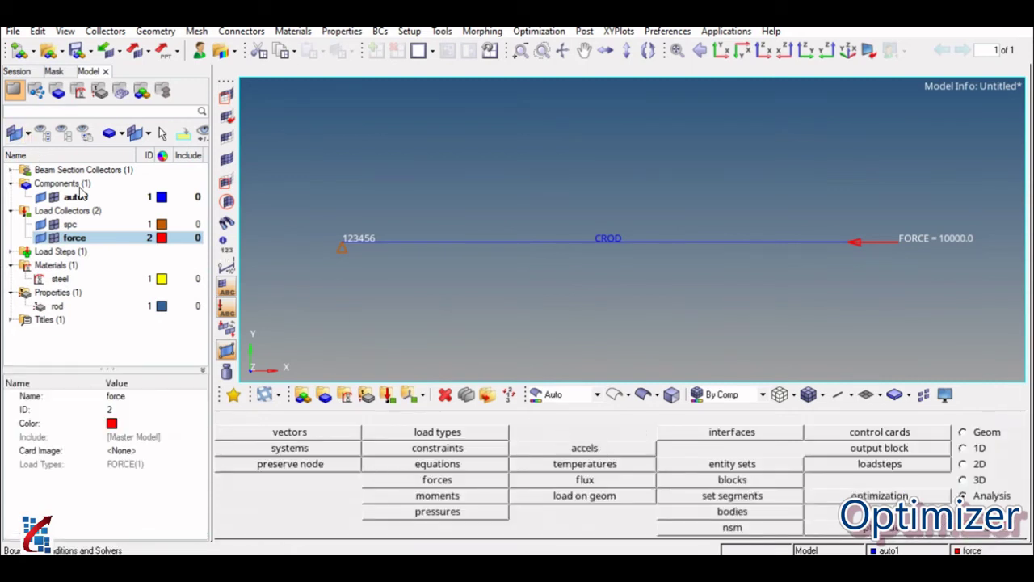
- Review the steel material data, show the rod with its solid cross-section and colour the model by material
{"action": "left_click", "coordinate": [57, 266]}
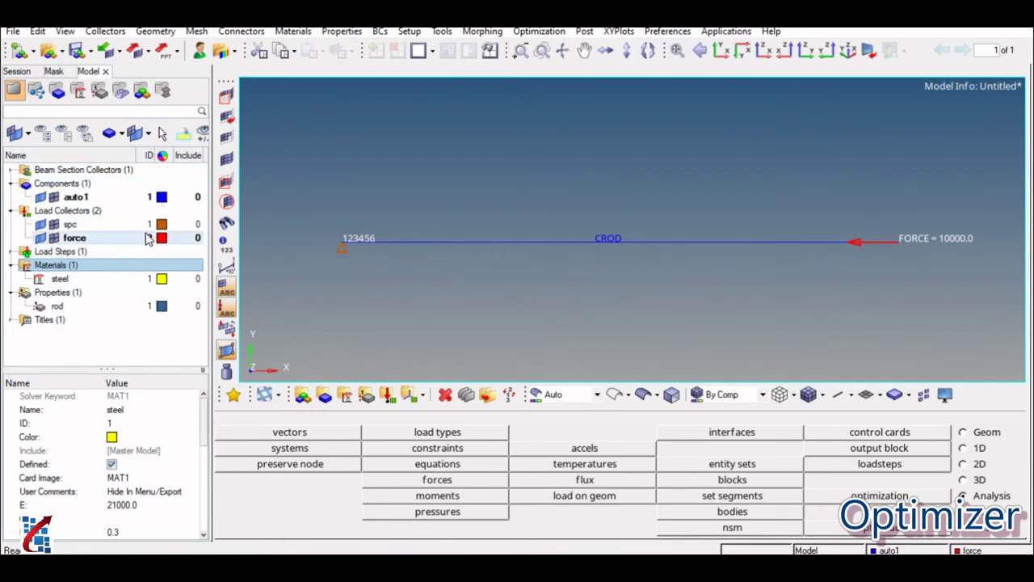
{"action": "left_click", "coordinate": [850, 394]}
{"action": "left_click", "coordinate": [843, 441]}
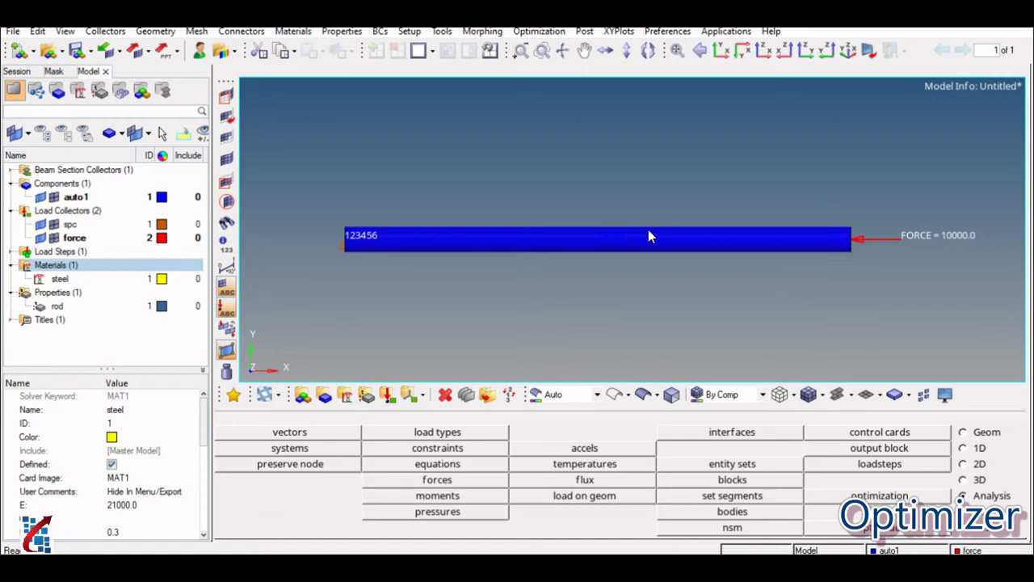
{"action": "left_click", "coordinate": [724, 395]}
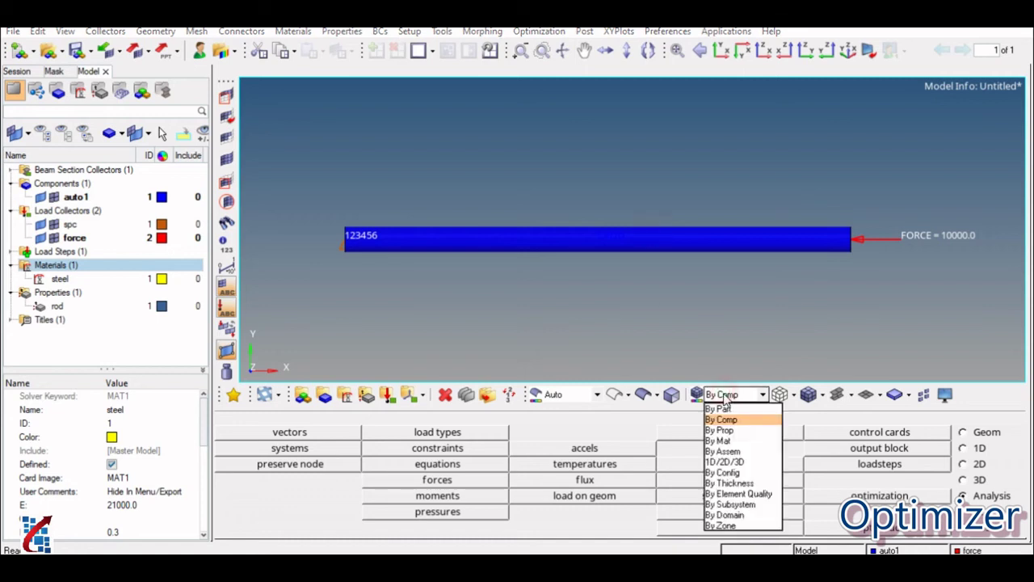
{"action": "left_click", "coordinate": [721, 441]}
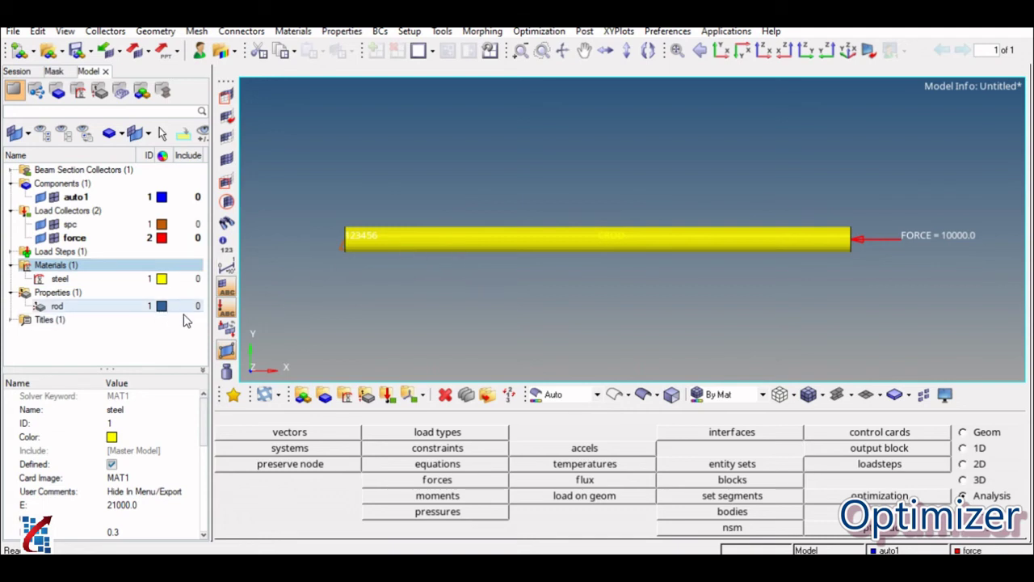
- View the rod coloured by property, restore component colouring and the plain line display, and inspect the spc load collector
{"action": "left_click", "coordinate": [723, 394]}
{"action": "left_click", "coordinate": [723, 430]}
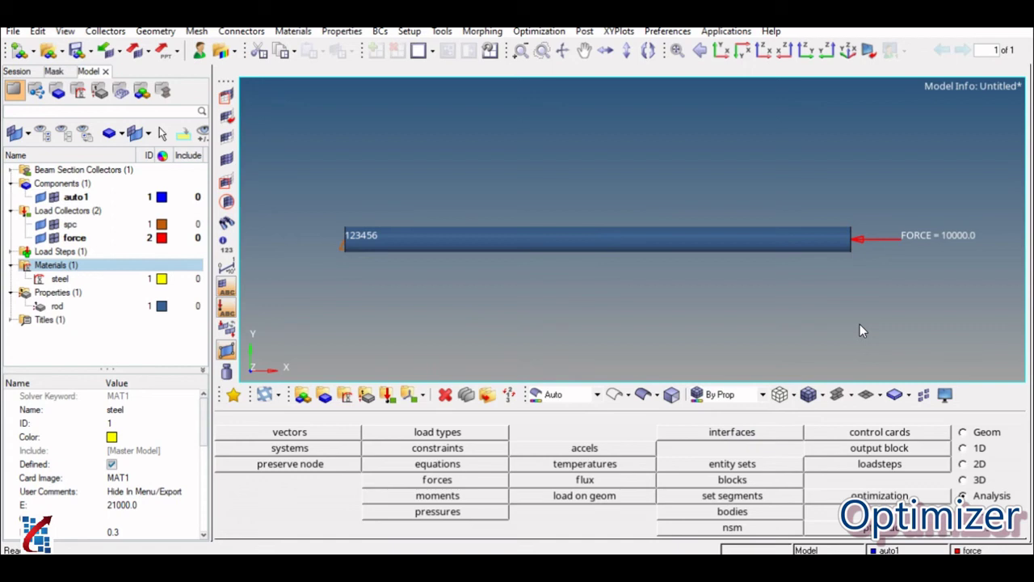
{"action": "left_click", "coordinate": [723, 395]}
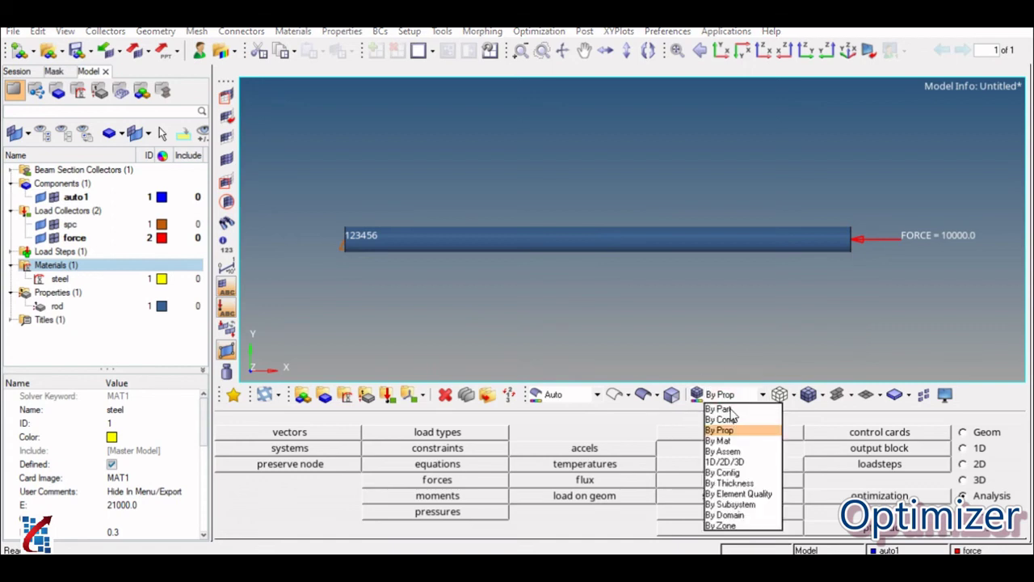
{"action": "left_click", "coordinate": [721, 419]}
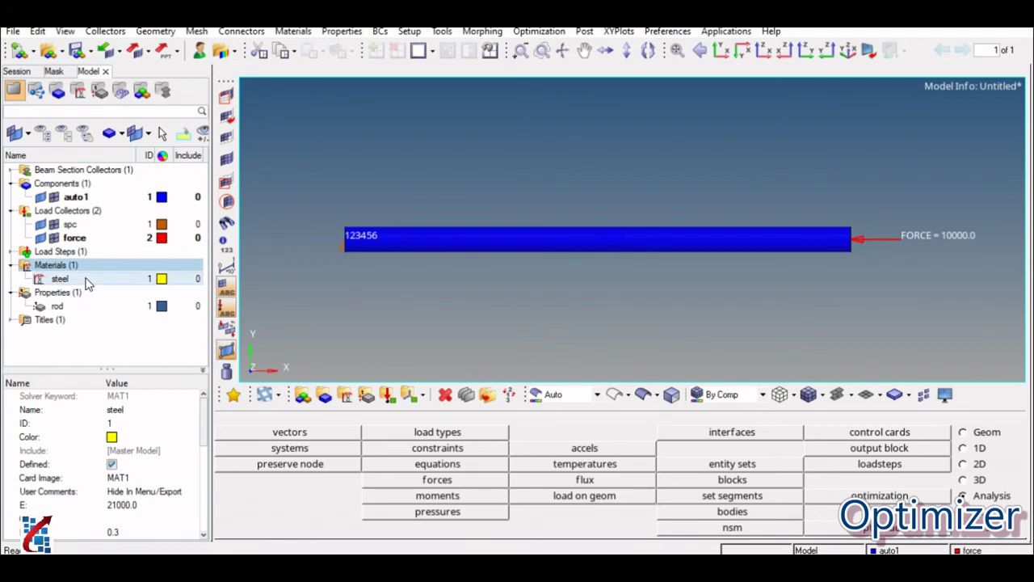
{"action": "left_click", "coordinate": [851, 400]}
{"action": "left_click", "coordinate": [905, 417]}
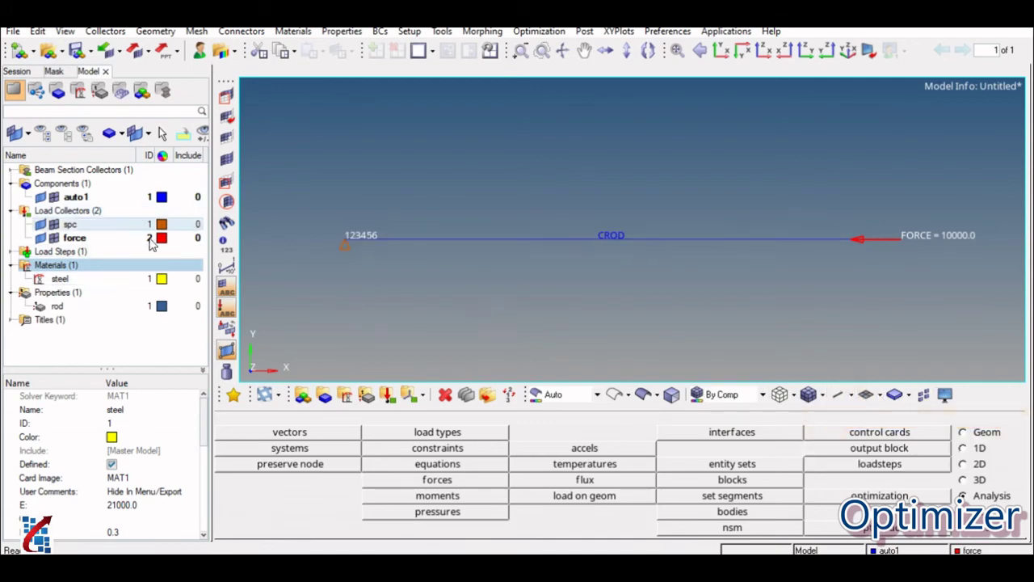
{"action": "left_click", "coordinate": [79, 228]}
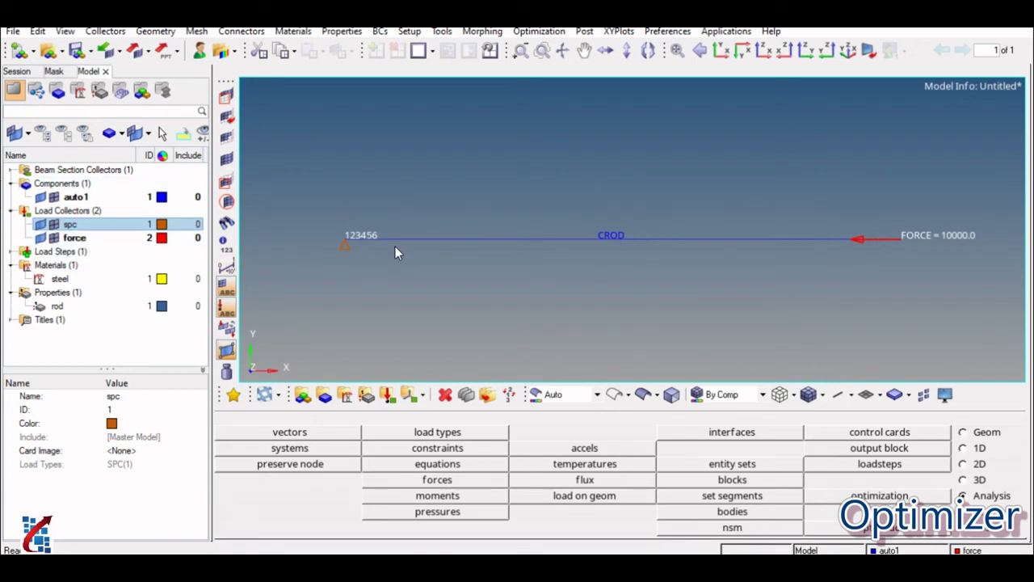
- Save the model as rod1 in the vip lab folder, replacing the existing file
{"action": "left_click", "coordinate": [74, 52]}
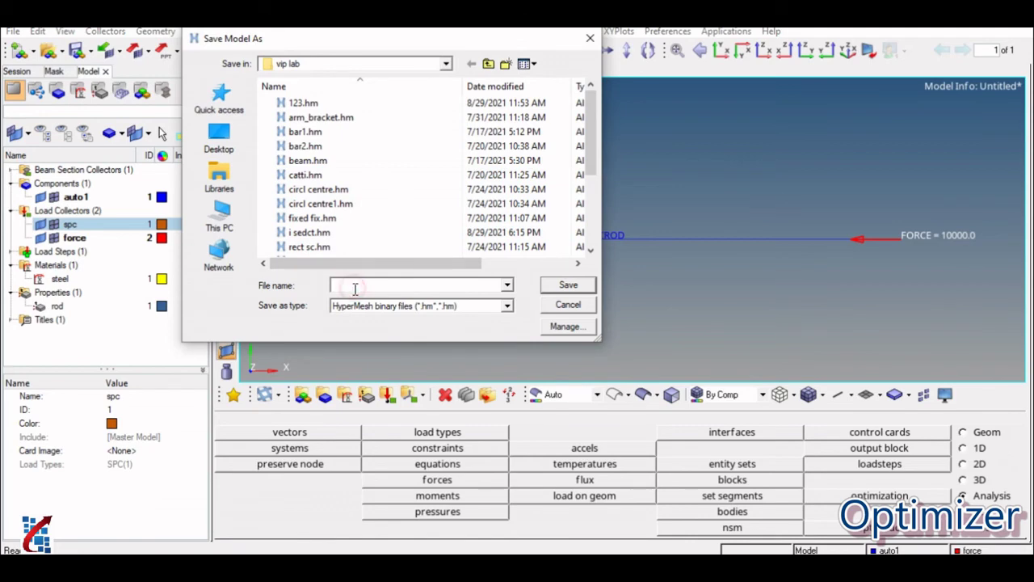
{"action": "type", "text": "ro"}
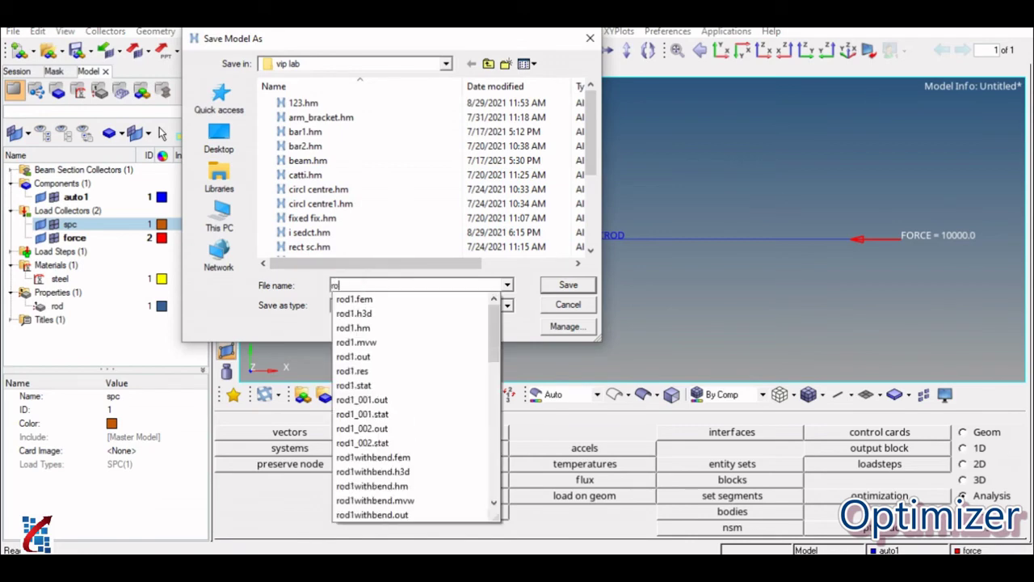
{"action": "type", "text": "d1"}
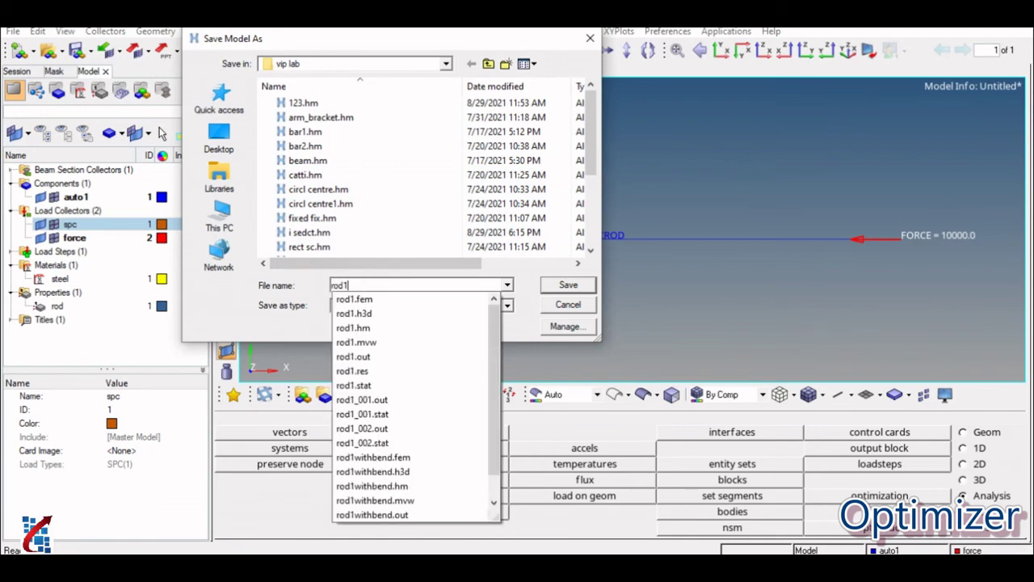
{"action": "left_click", "coordinate": [565, 289]}
{"action": "left_click", "coordinate": [565, 289]}
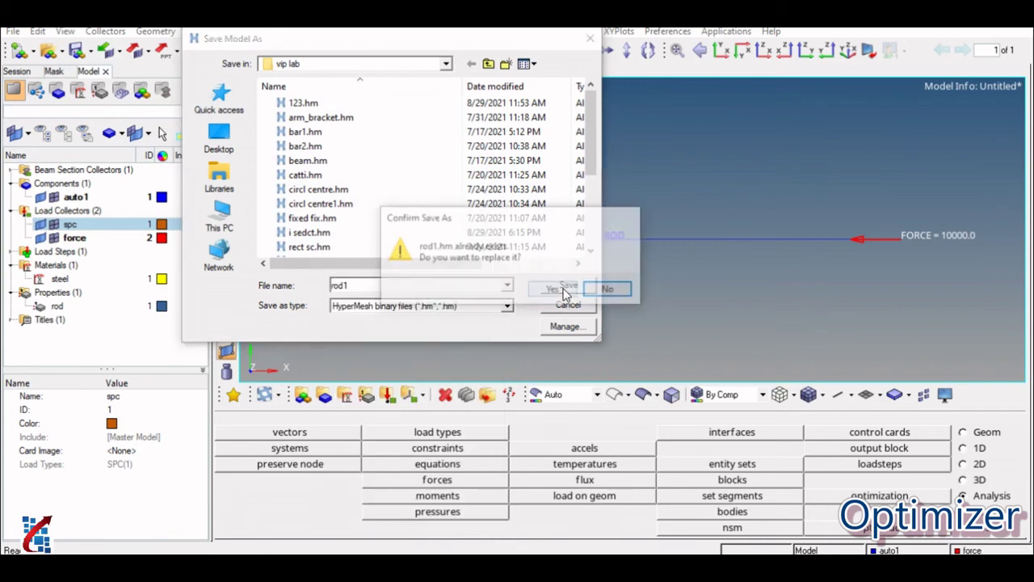
{"action": "left_click", "coordinate": [552, 293]}
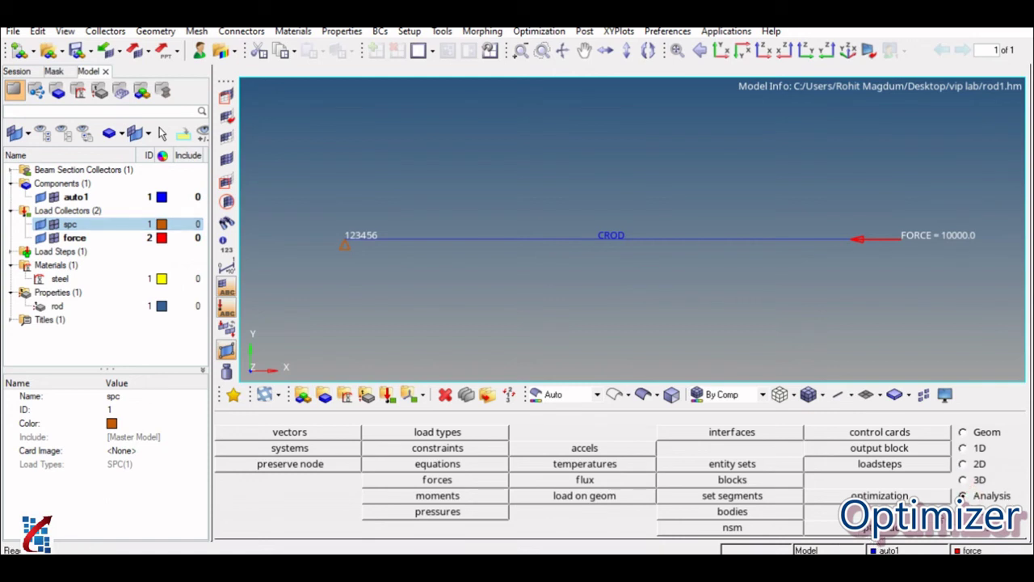
- Run the OptiStruct solver on rod1.fem with export options set to all and run options to analysis, overwriting the existing file
{"action": "left_click", "coordinate": [867, 530]}
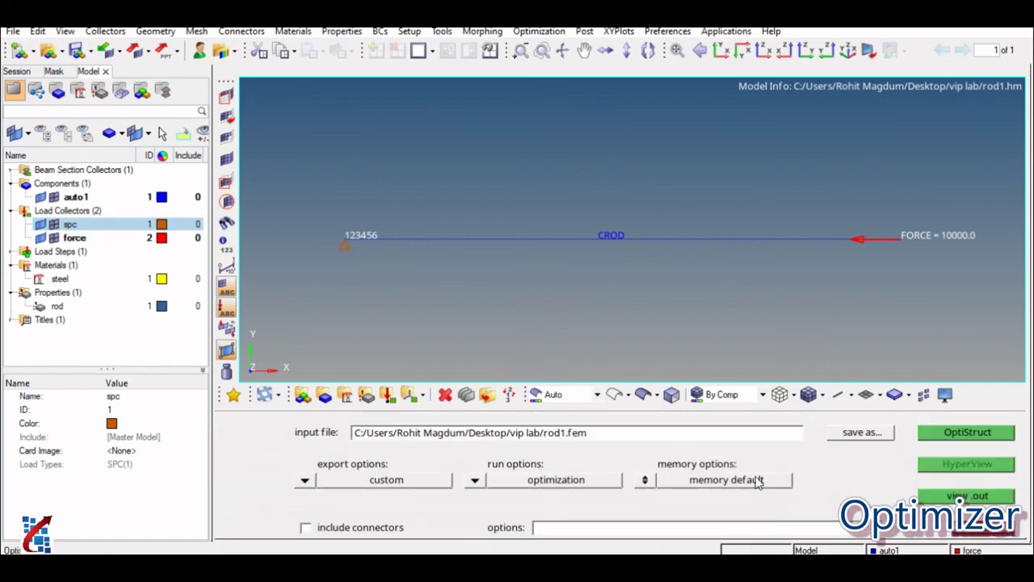
{"action": "left_click", "coordinate": [304, 480]}
{"action": "left_click", "coordinate": [301, 480]}
{"action": "left_click", "coordinate": [475, 480]}
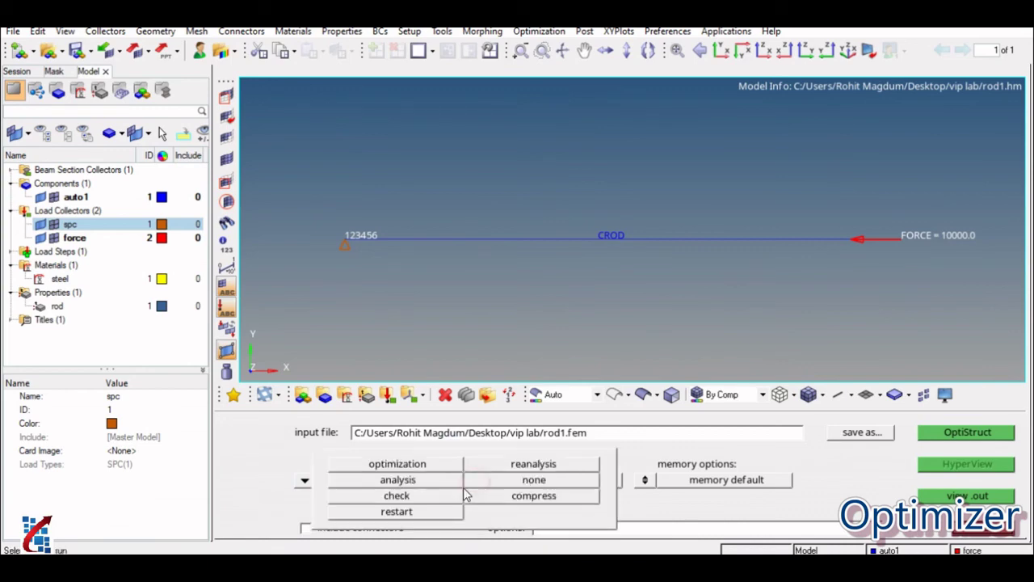
{"action": "left_click", "coordinate": [397, 481]}
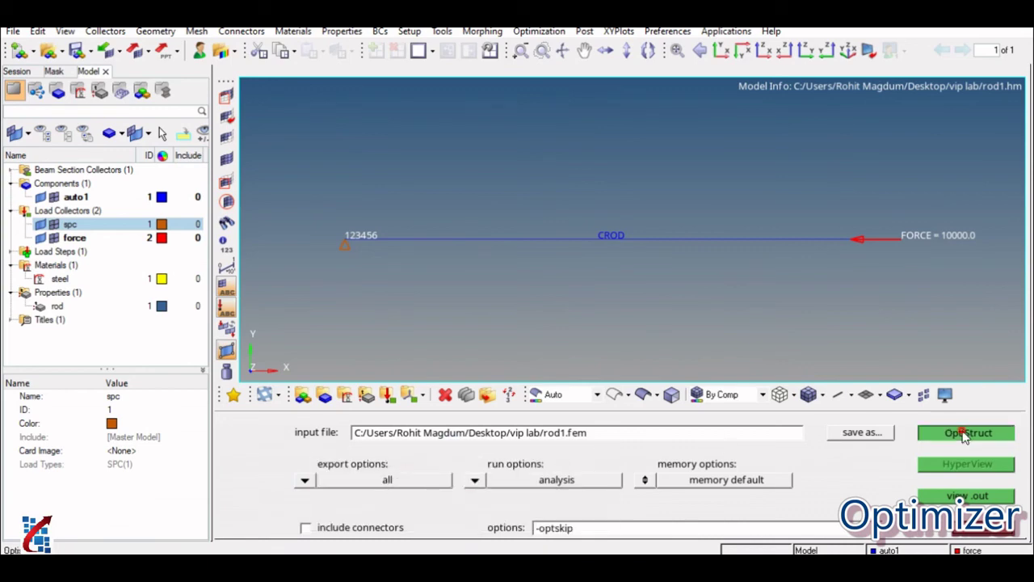
{"action": "left_click", "coordinate": [934, 432]}
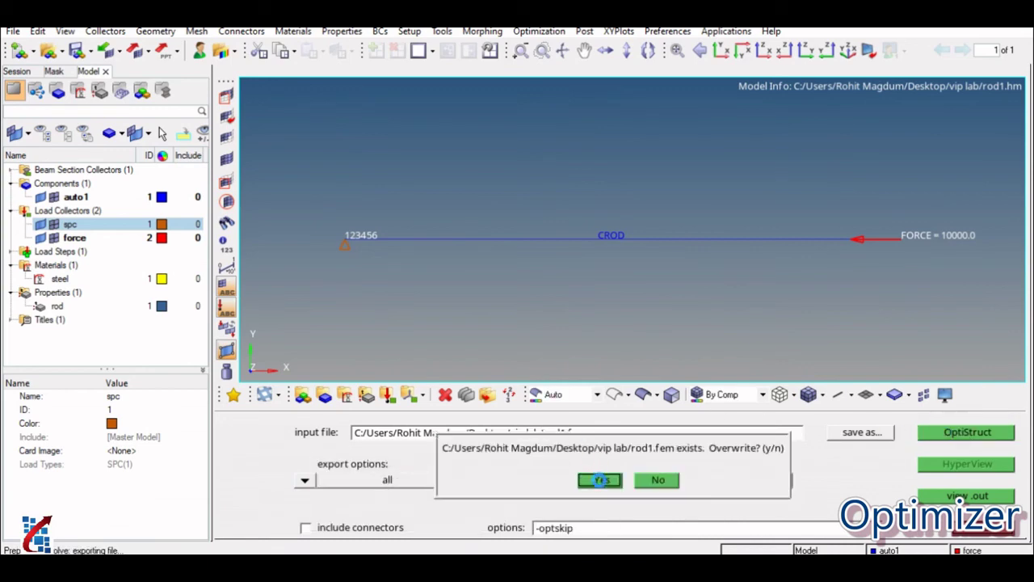
{"action": "left_click", "coordinate": [598, 480]}
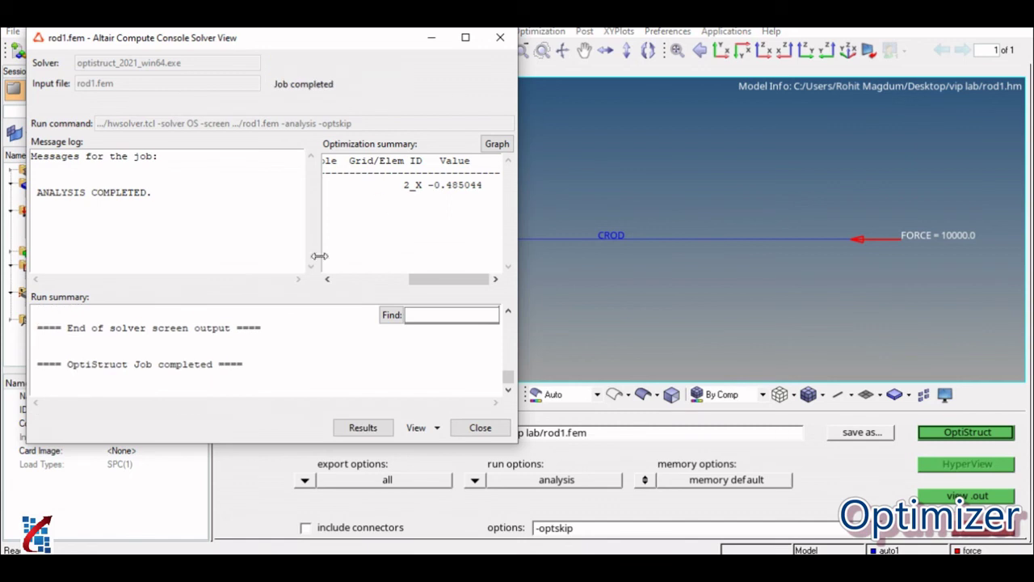
- Open the solver results in HyperView and reload the rod1.h3d model and results
{"action": "left_click", "coordinate": [242, 386]}
{"action": "left_click", "coordinate": [360, 429]}
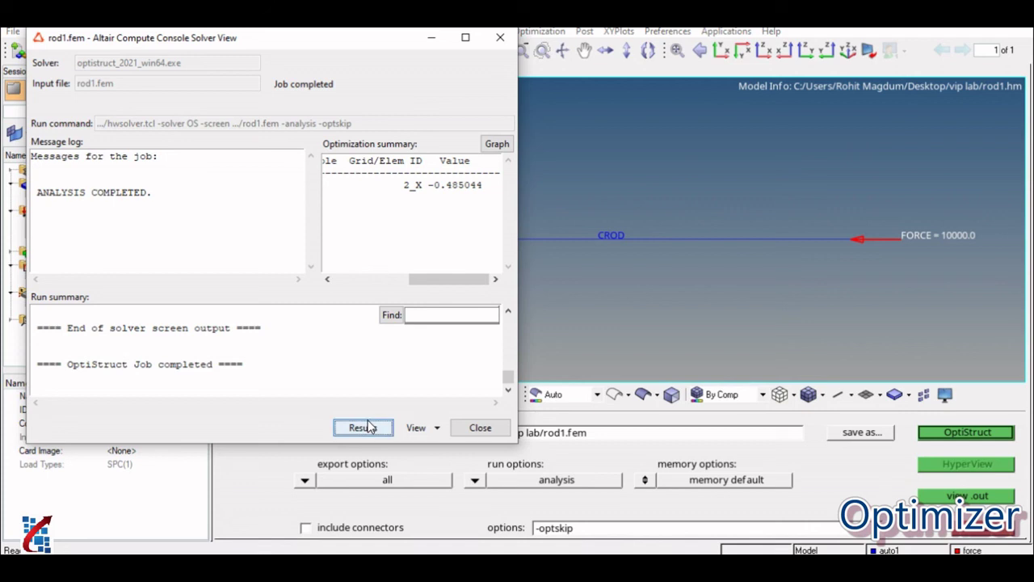
{"action": "left_click", "coordinate": [368, 426]}
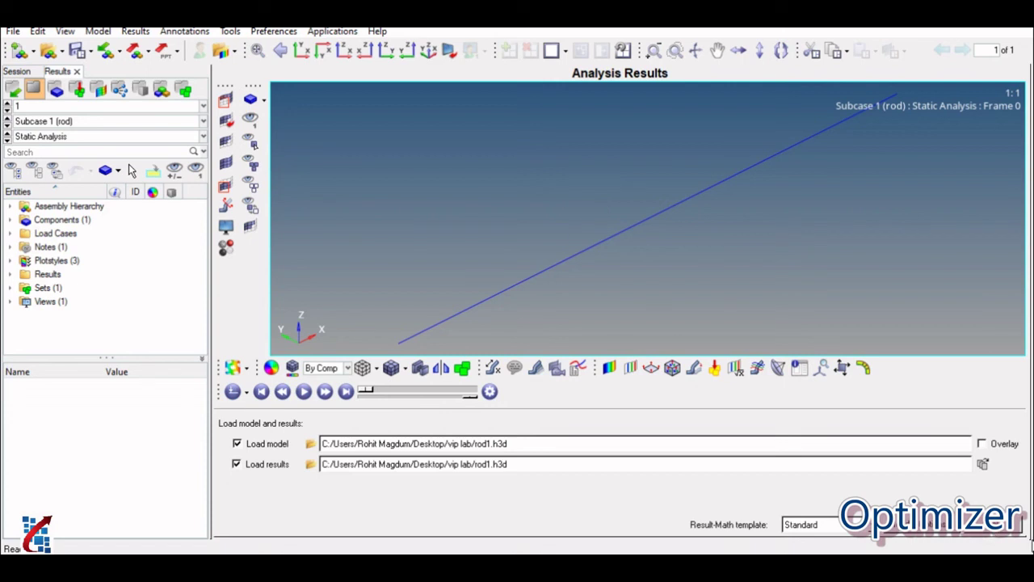
{"action": "left_click", "coordinate": [985, 527]}
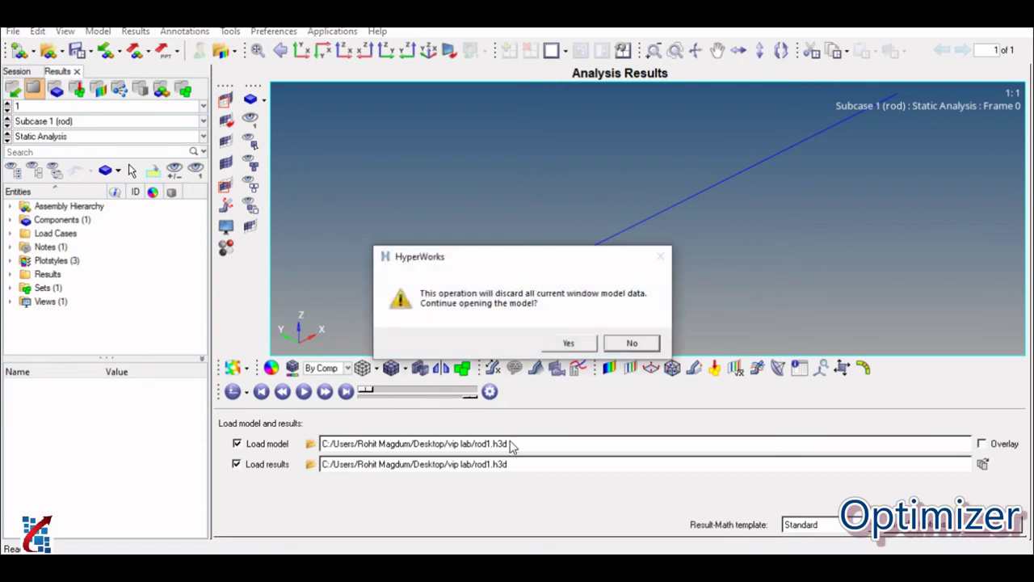
{"action": "left_click", "coordinate": [569, 342]}
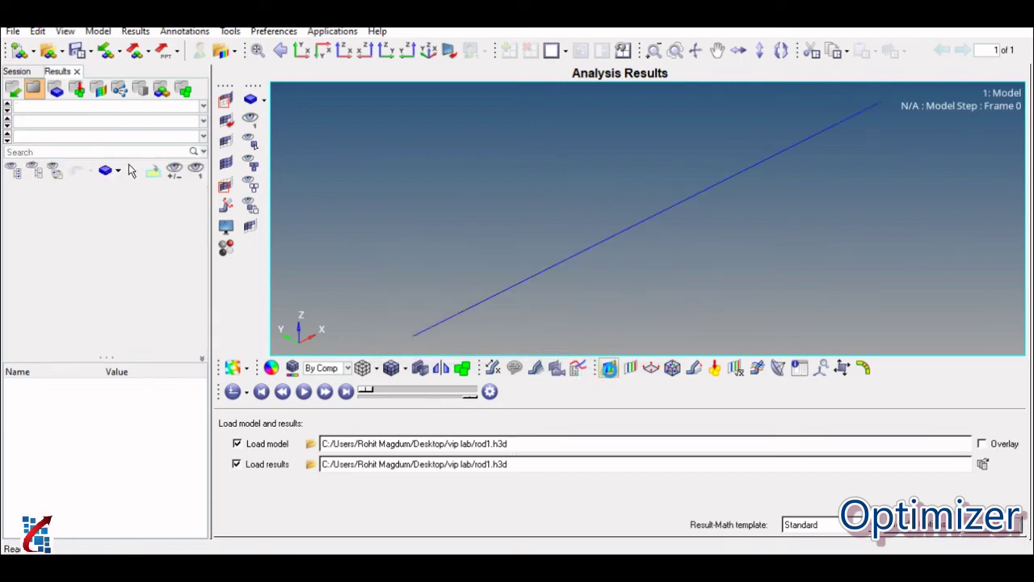
- Contour the displacement magnitude on the rod and compare it with the analytical displacement on the PowerPoint slide
{"action": "left_click", "coordinate": [609, 368]}
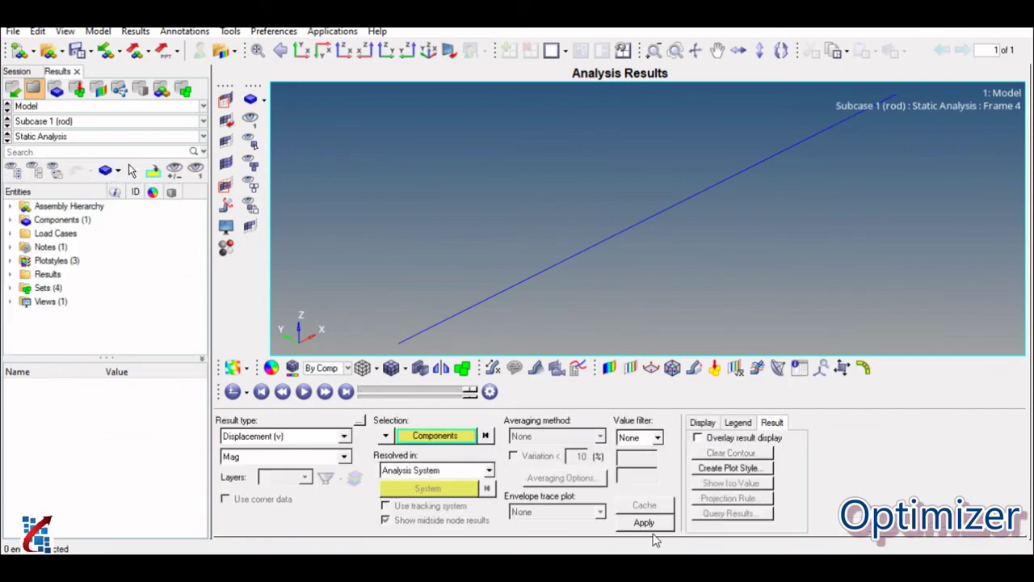
{"action": "left_click", "coordinate": [644, 523]}
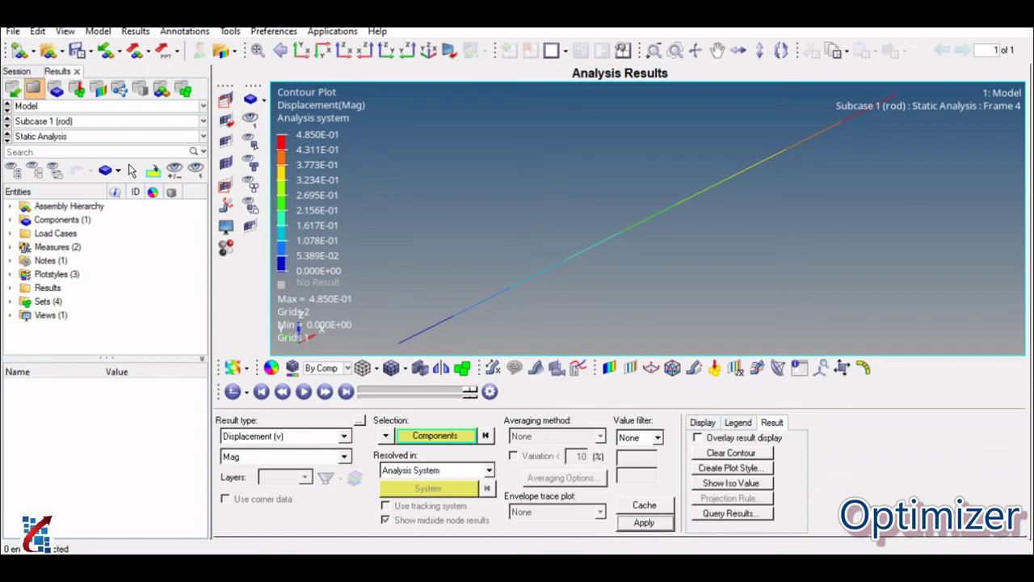
{"action": "key", "text": "alt+Tab"}
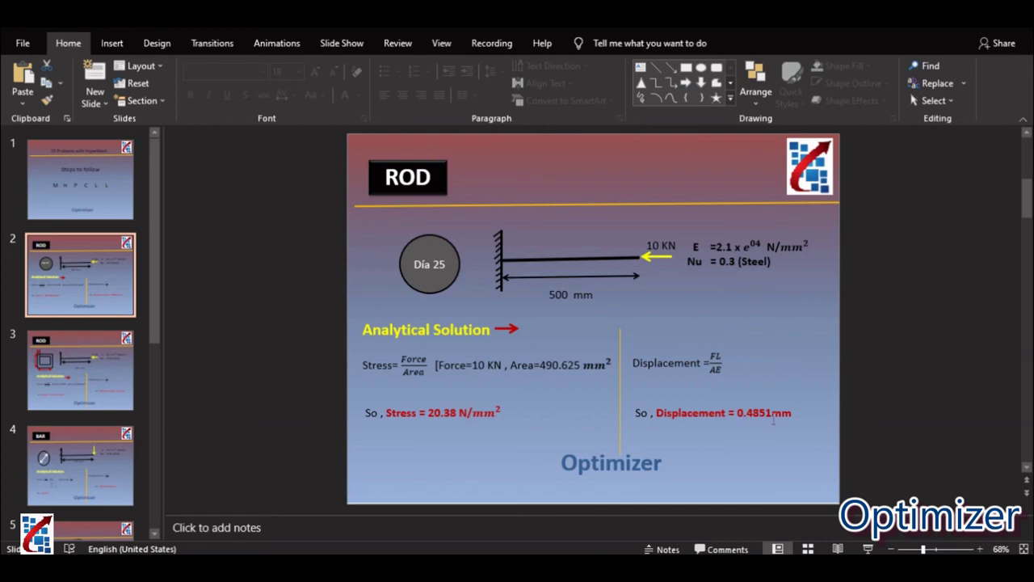
{"action": "key", "text": "alt+Tab"}
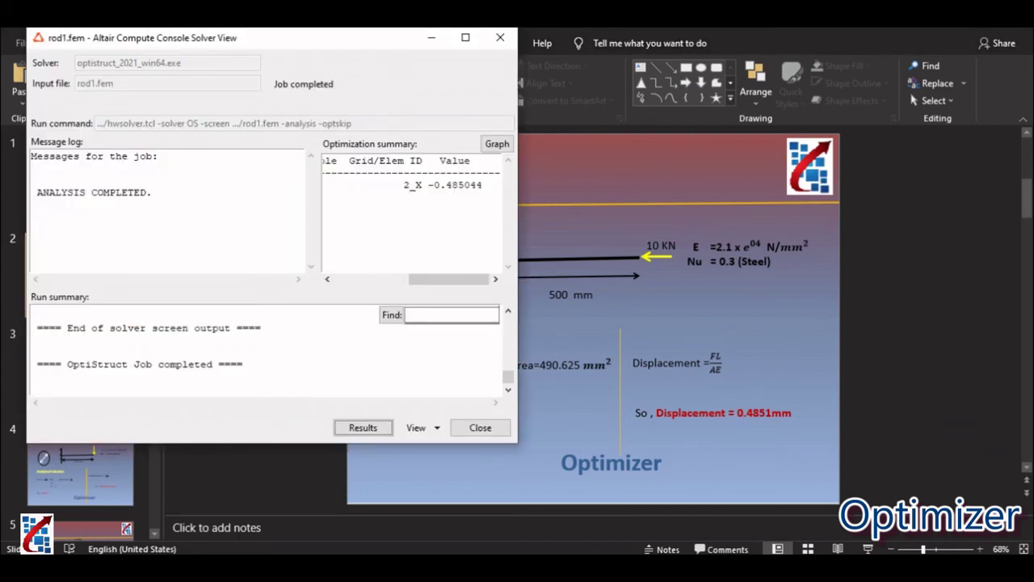
{"action": "key", "text": "alt+Tab"}
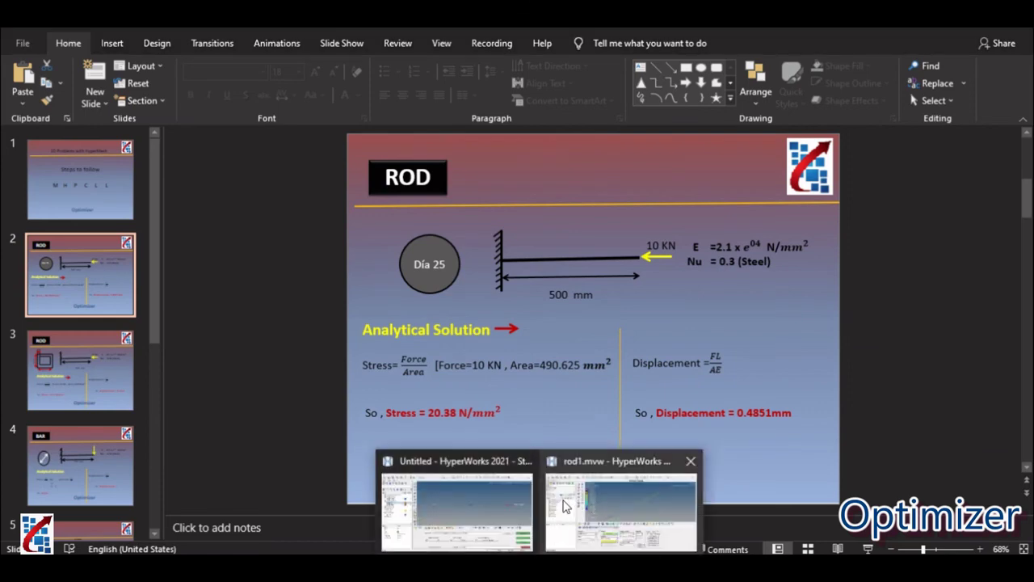
{"action": "left_click", "coordinate": [568, 506]}
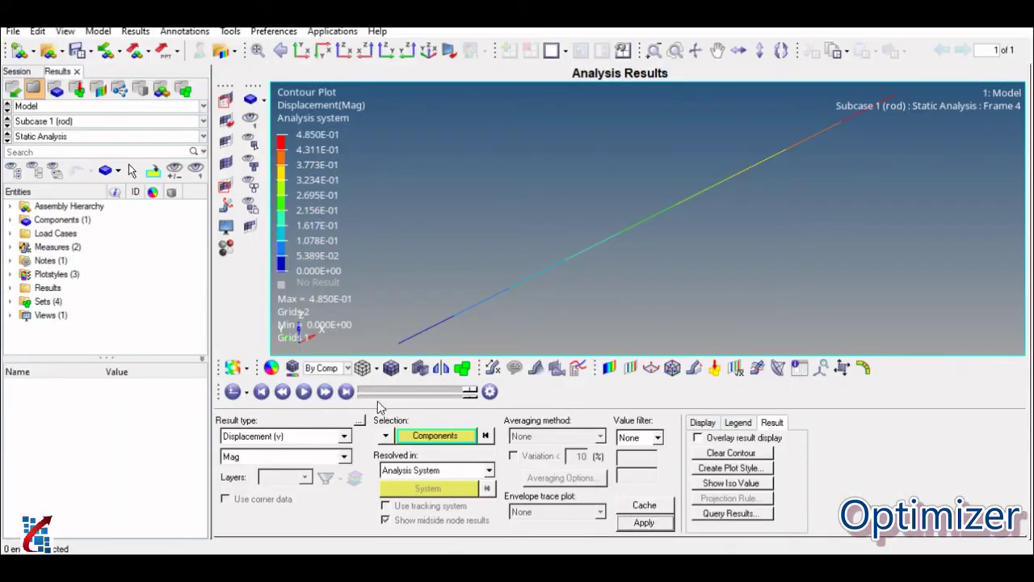
- Contour the 1D element stresses as CROD/CONROD Axial Stress and compare them with the analytical stress on the PowerPoint slide
{"action": "left_click", "coordinate": [327, 436]}
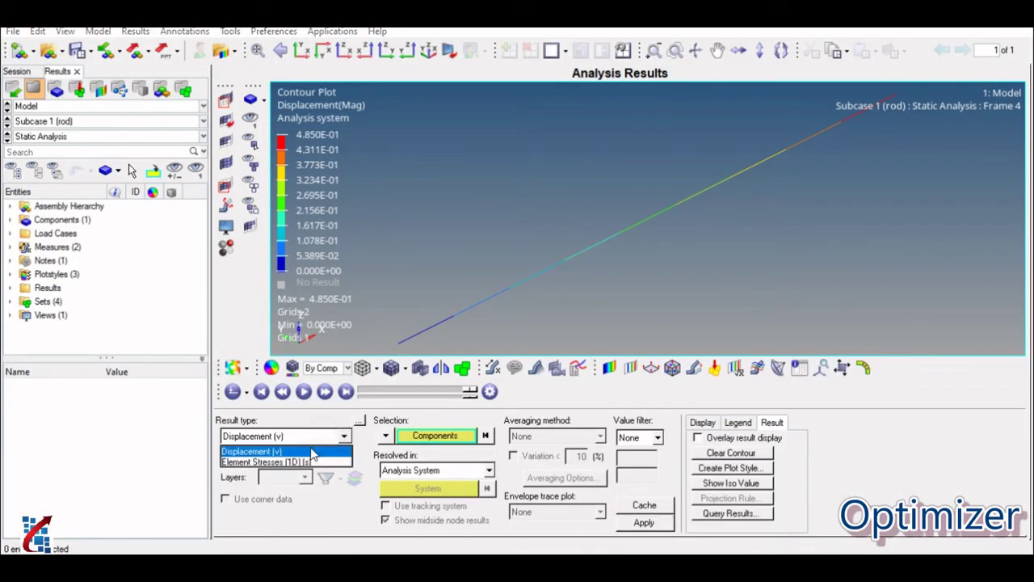
{"action": "left_click", "coordinate": [304, 462]}
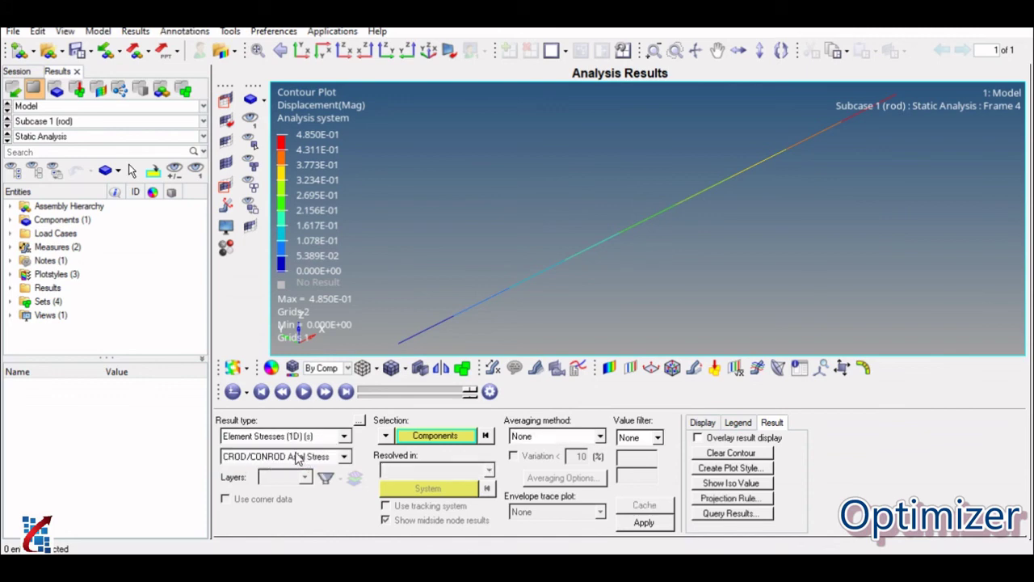
{"action": "left_click", "coordinate": [642, 523]}
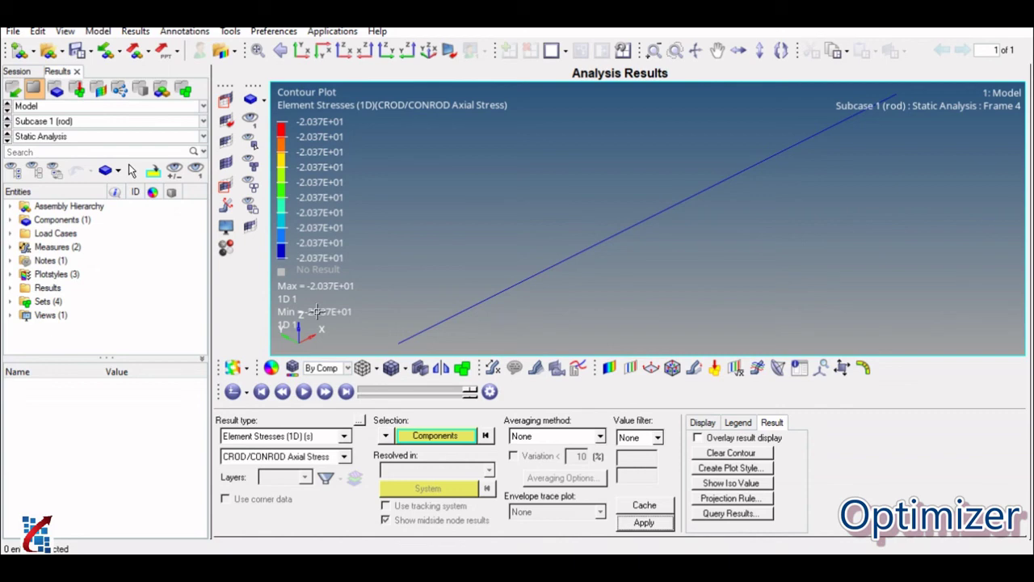
{"action": "key", "text": "alt+Tab"}
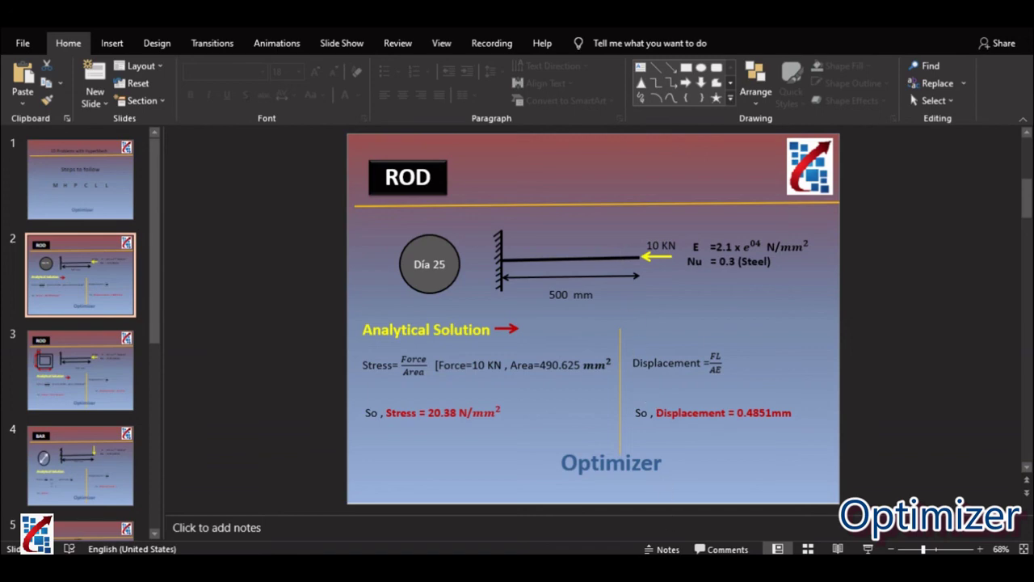
{"action": "left_click", "coordinate": [606, 493]}
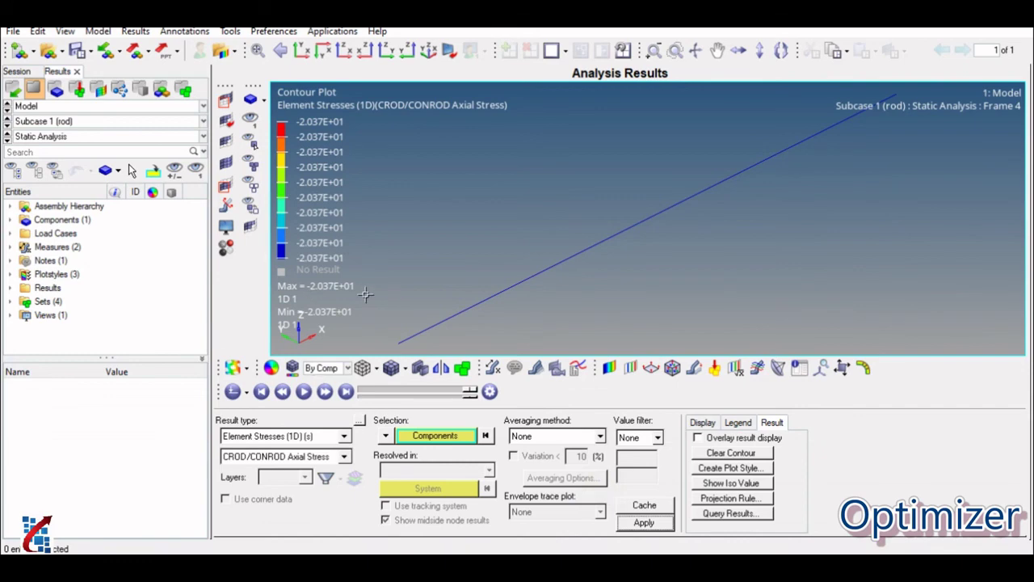